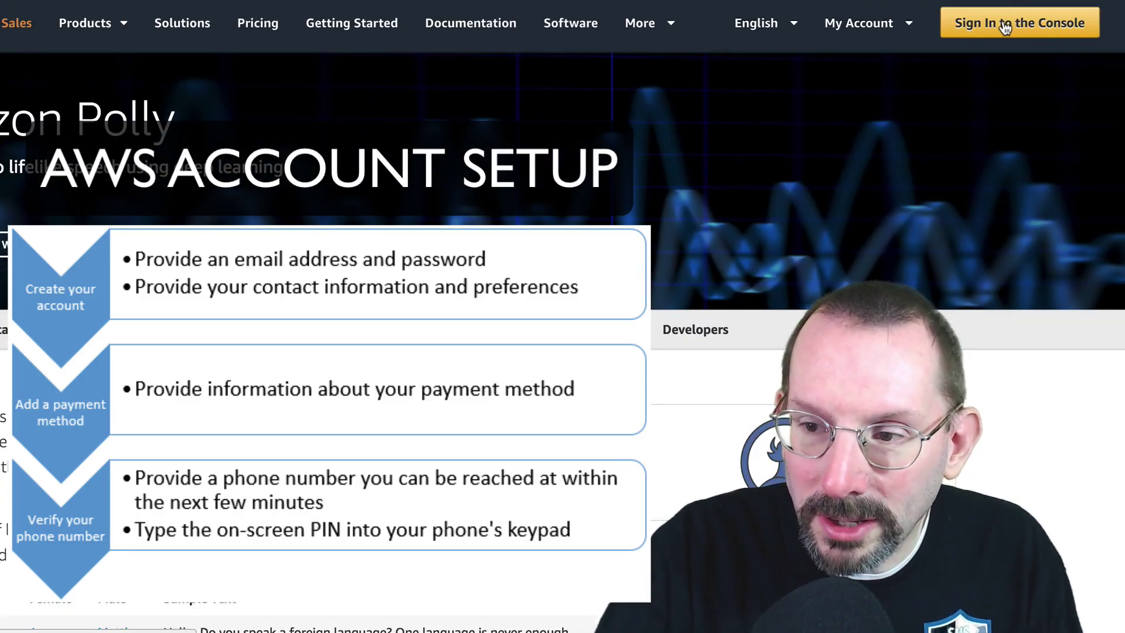
Sign in to the AWS console, open the account's security credentials page and expand the access keys section
{"action": "left_click", "coordinate": [1005, 24]}
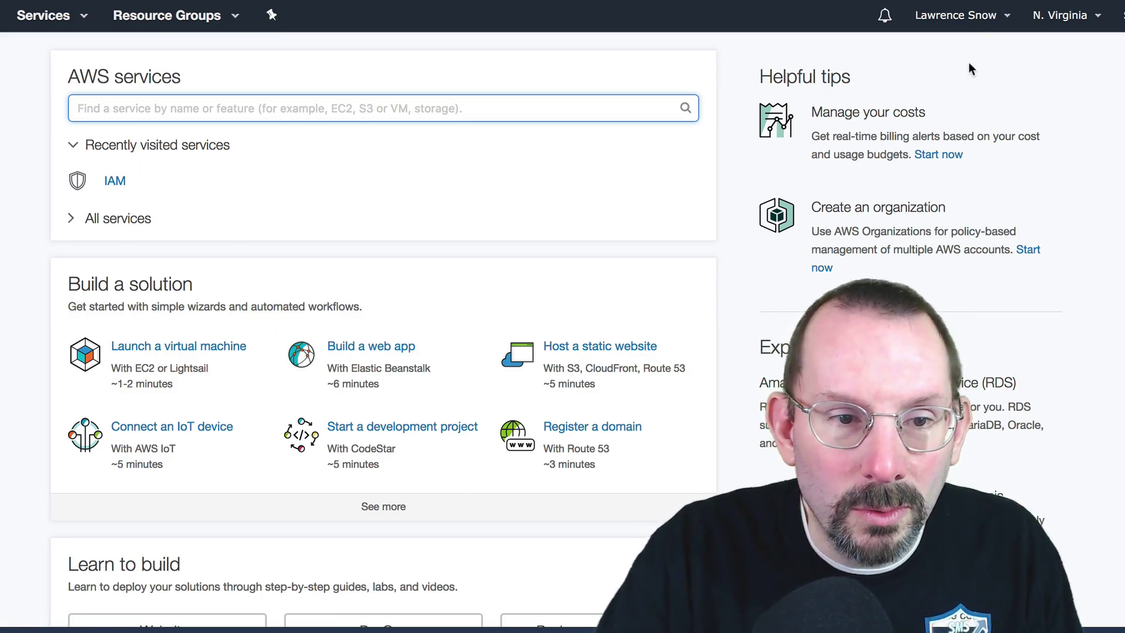
{"action": "left_click", "coordinate": [1007, 18]}
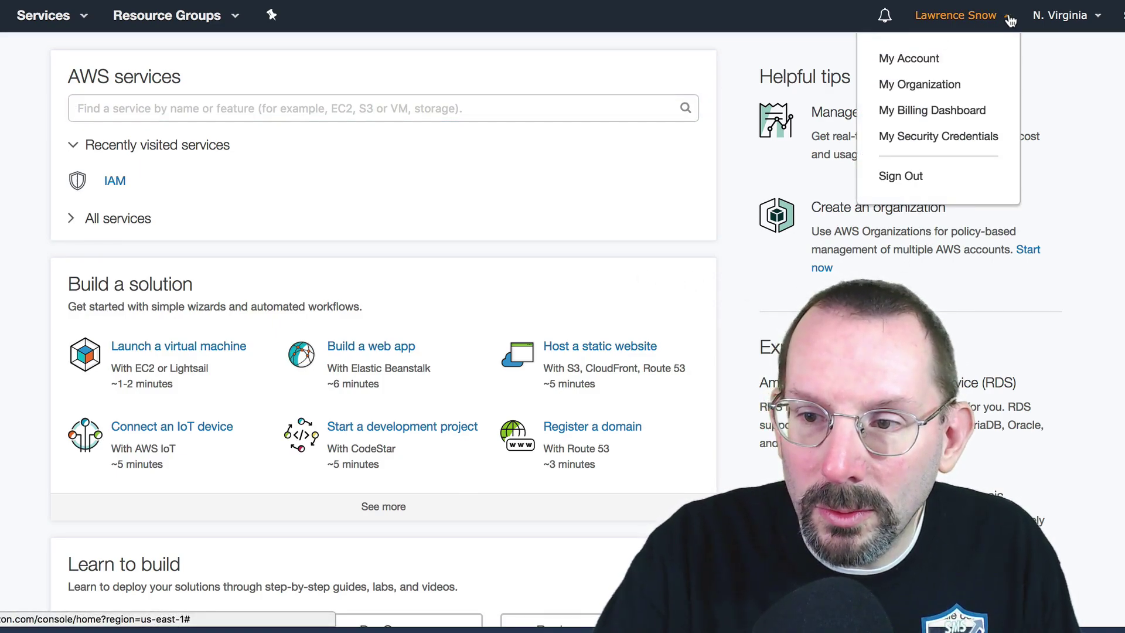
{"action": "left_click", "coordinate": [972, 137]}
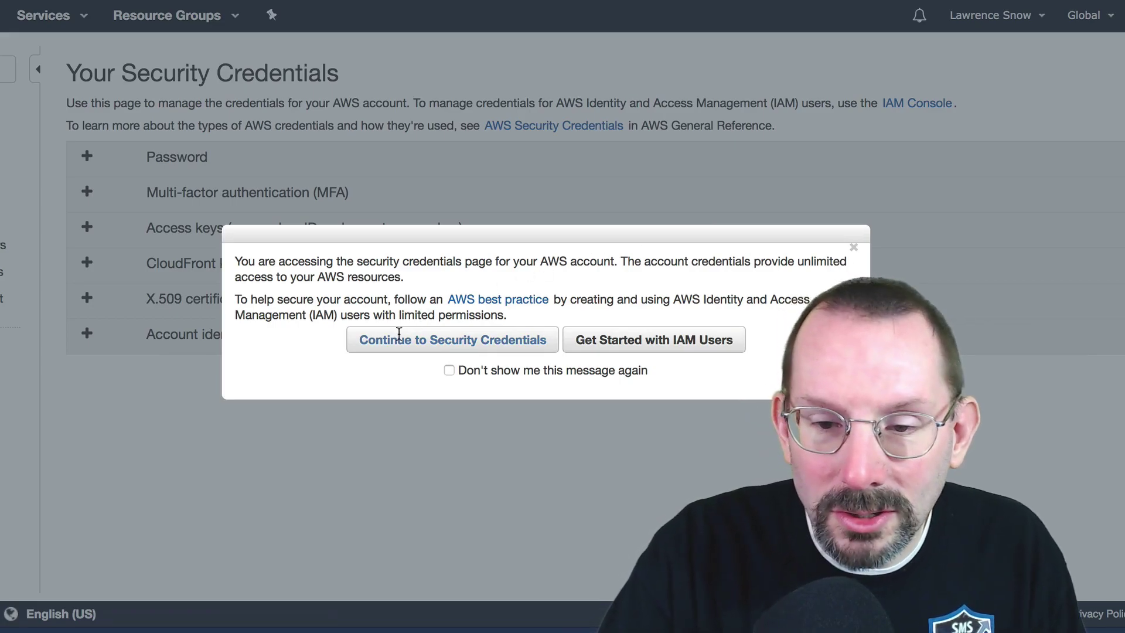
{"action": "left_click", "coordinate": [421, 344]}
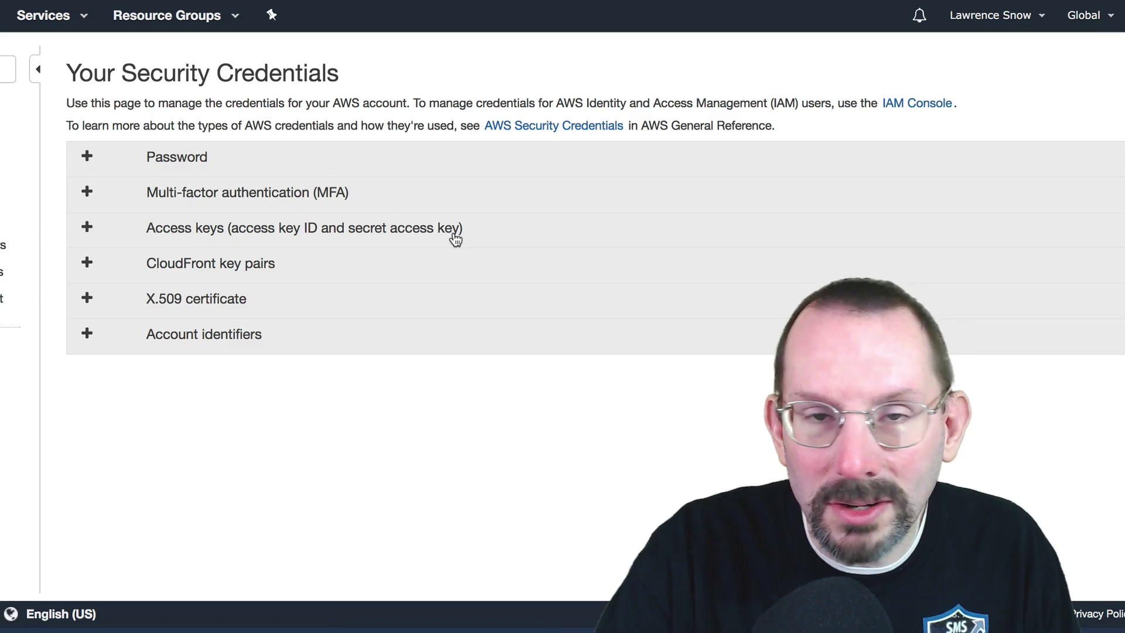
{"action": "left_click", "coordinate": [172, 234]}
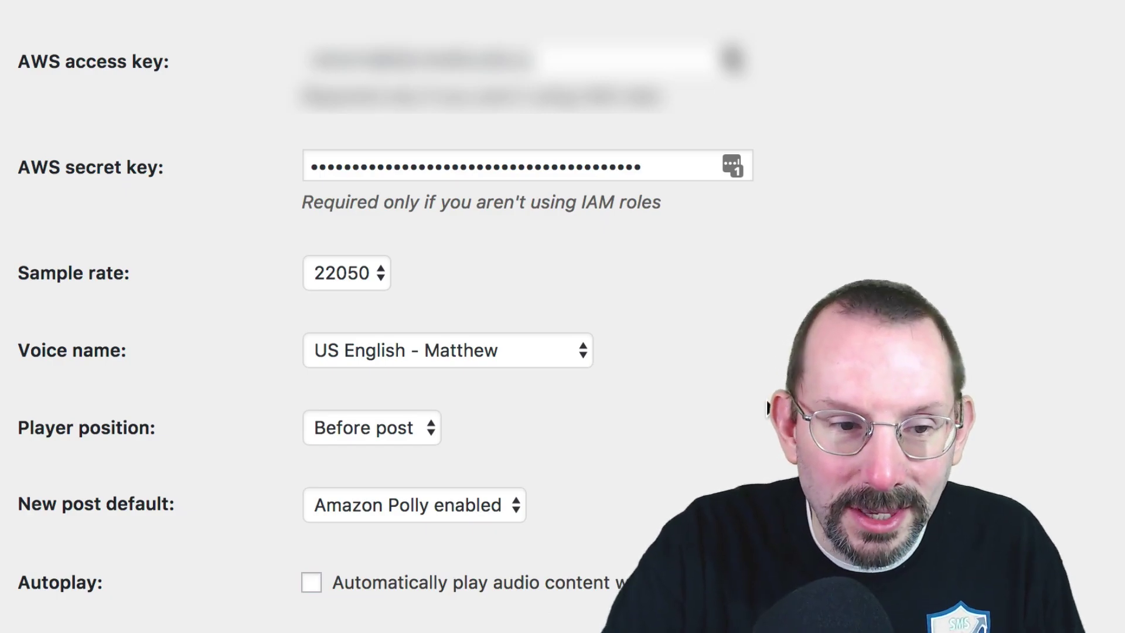
Review the Amazon Polly plugin's sample rate, voice name, player position and new post default settings, including the available sample rate and default options
{"action": "scroll", "coordinate": [767, 407], "scroll_direction": "down", "scroll_amount": 4}
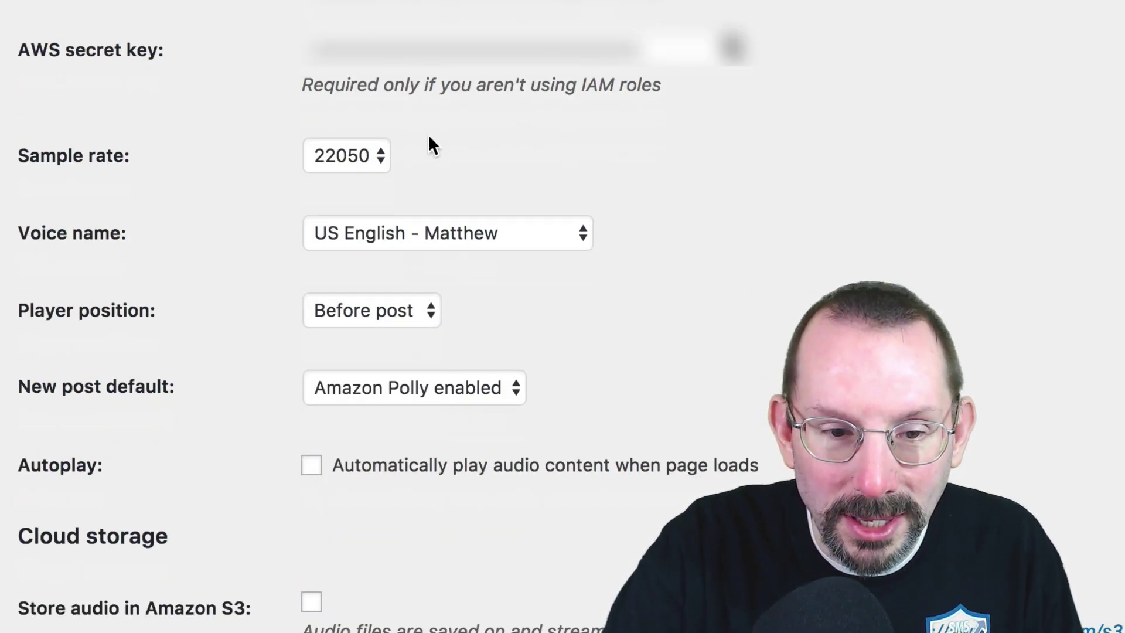
{"action": "left_click", "coordinate": [385, 158]}
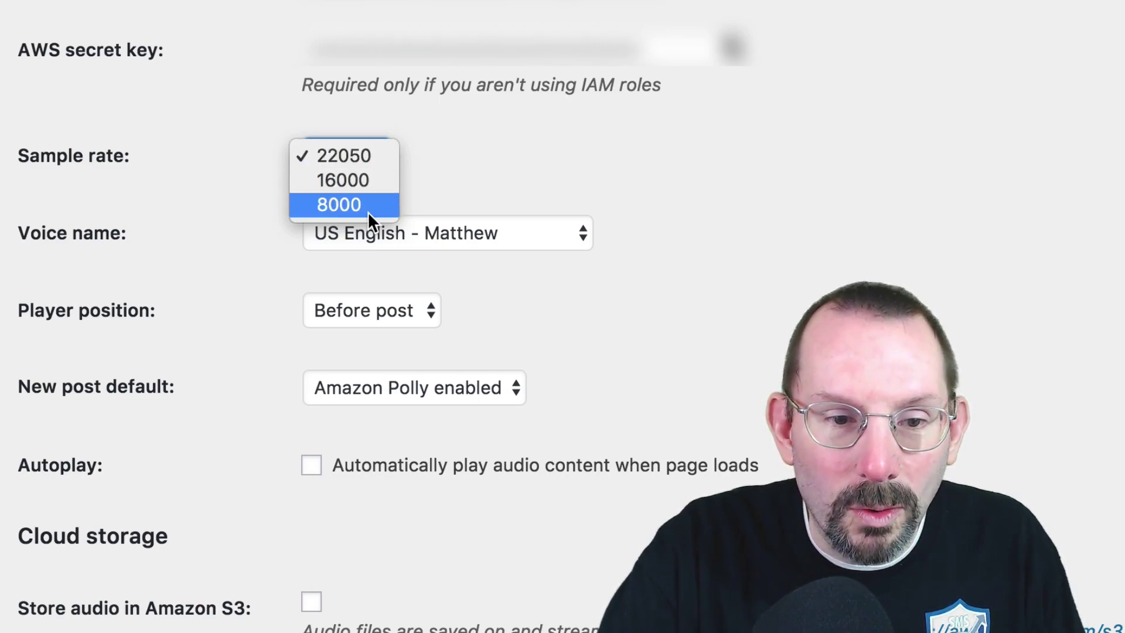
{"action": "left_click", "coordinate": [511, 163]}
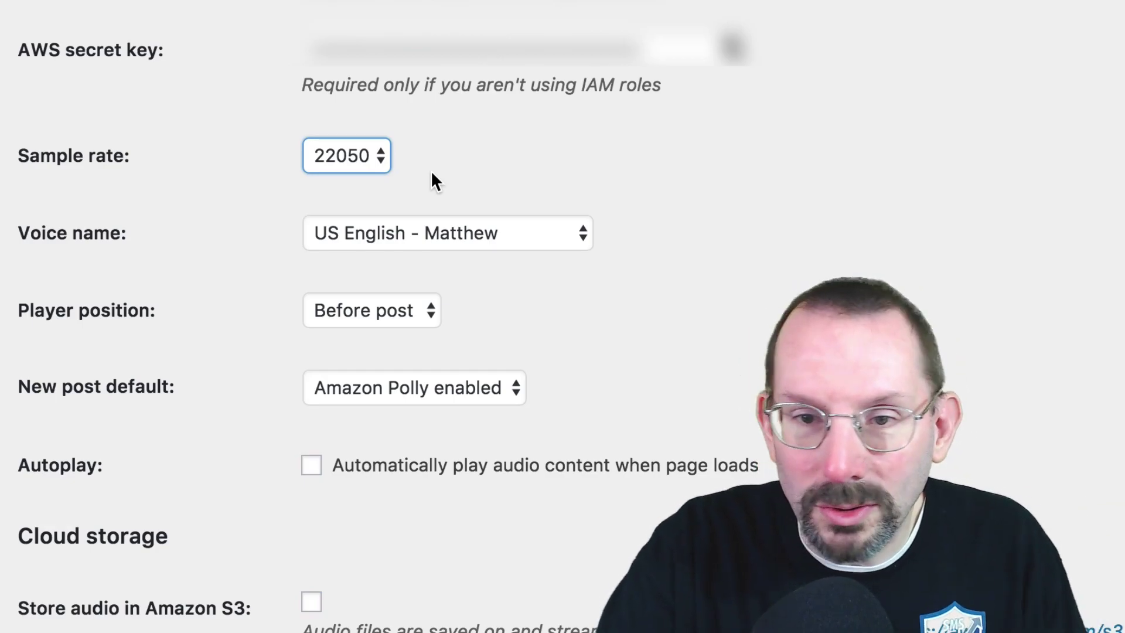
{"action": "scroll", "coordinate": [609, 205], "scroll_direction": "down", "scroll_amount": 3}
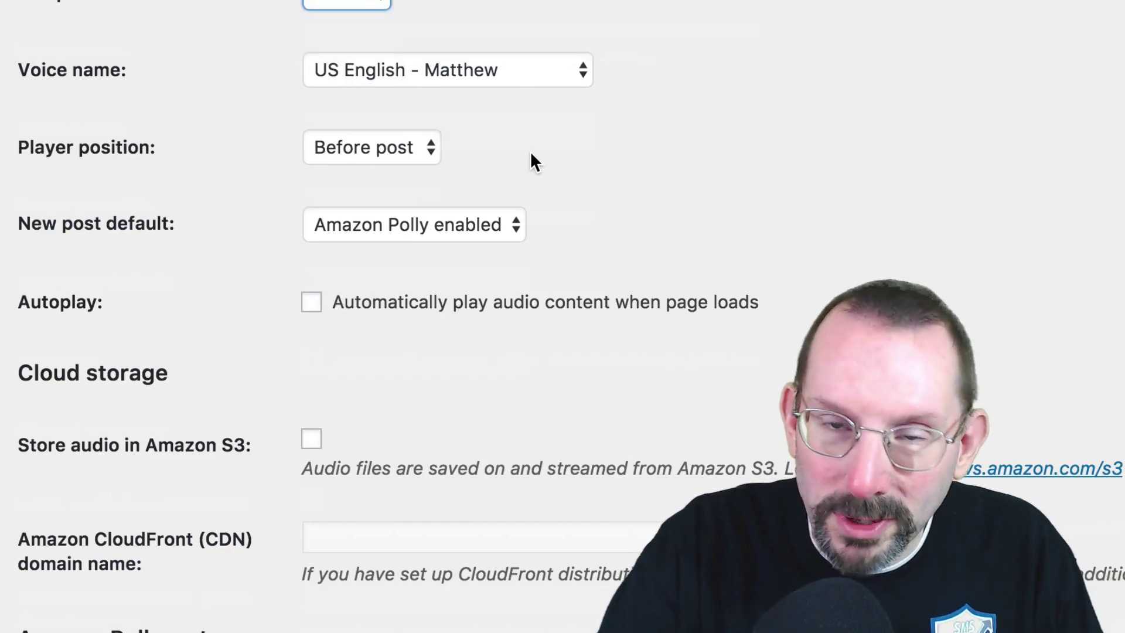
{"action": "scroll", "coordinate": [573, 148], "scroll_direction": "down", "scroll_amount": 1}
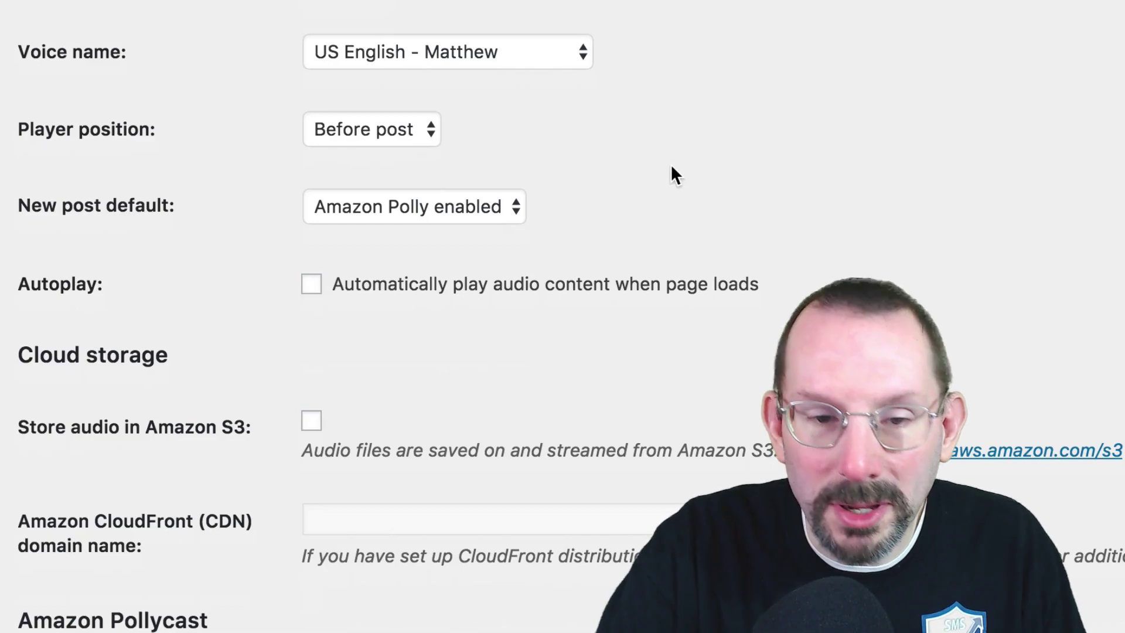
{"action": "scroll", "coordinate": [669, 162], "scroll_direction": "down", "scroll_amount": 1}
{"action": "scroll", "coordinate": [587, 149], "scroll_direction": "down", "scroll_amount": 3}
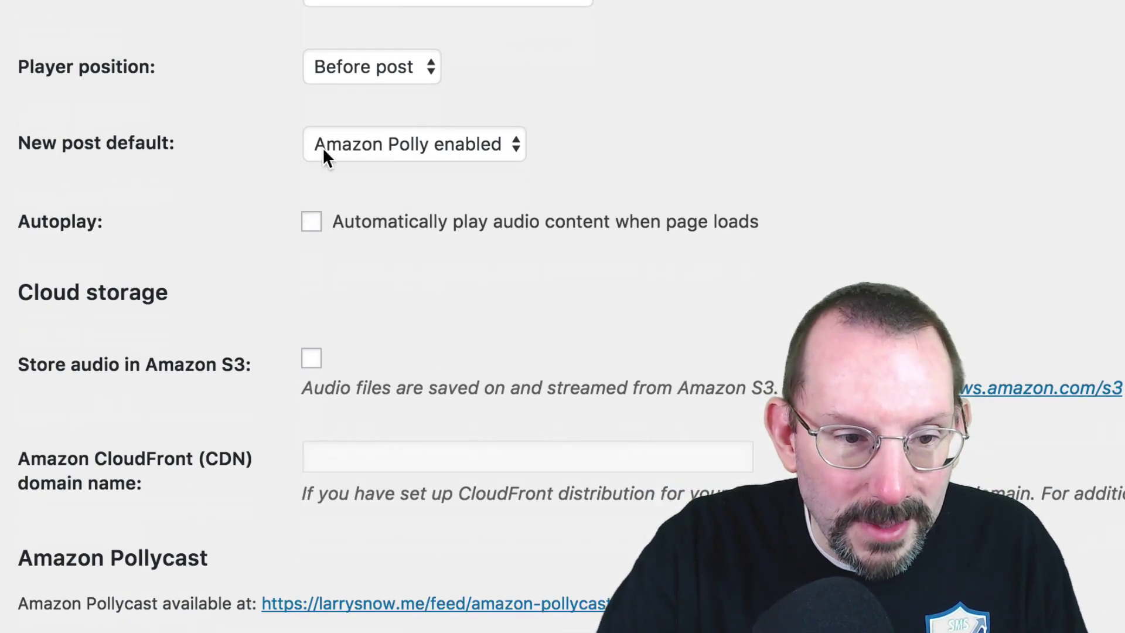
{"action": "left_click", "coordinate": [511, 150]}
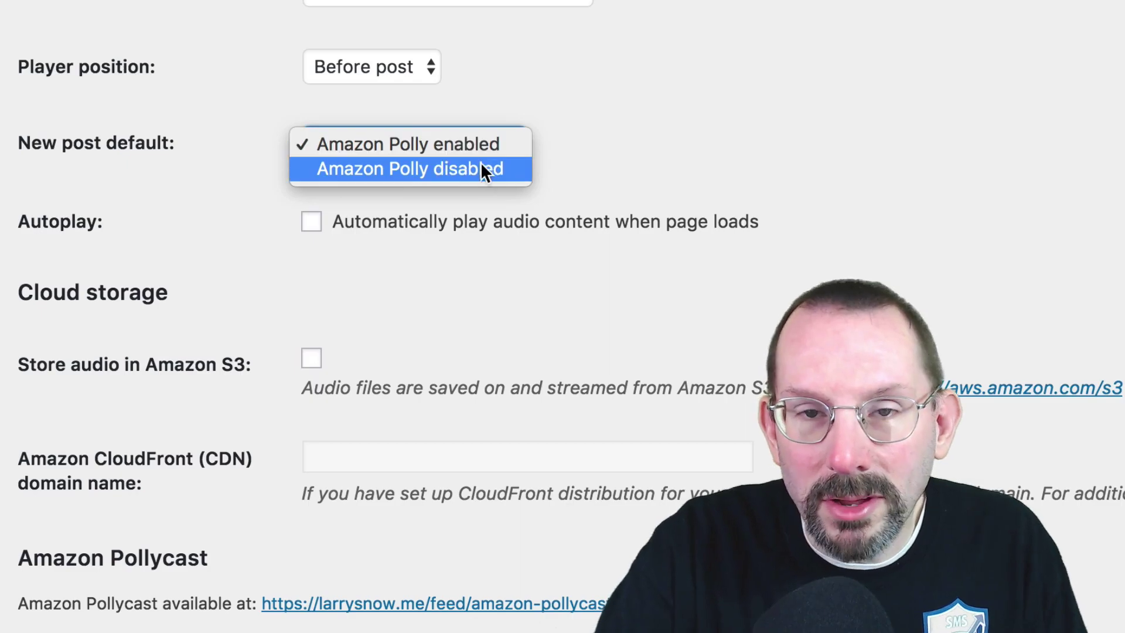
{"action": "left_click", "coordinate": [568, 153]}
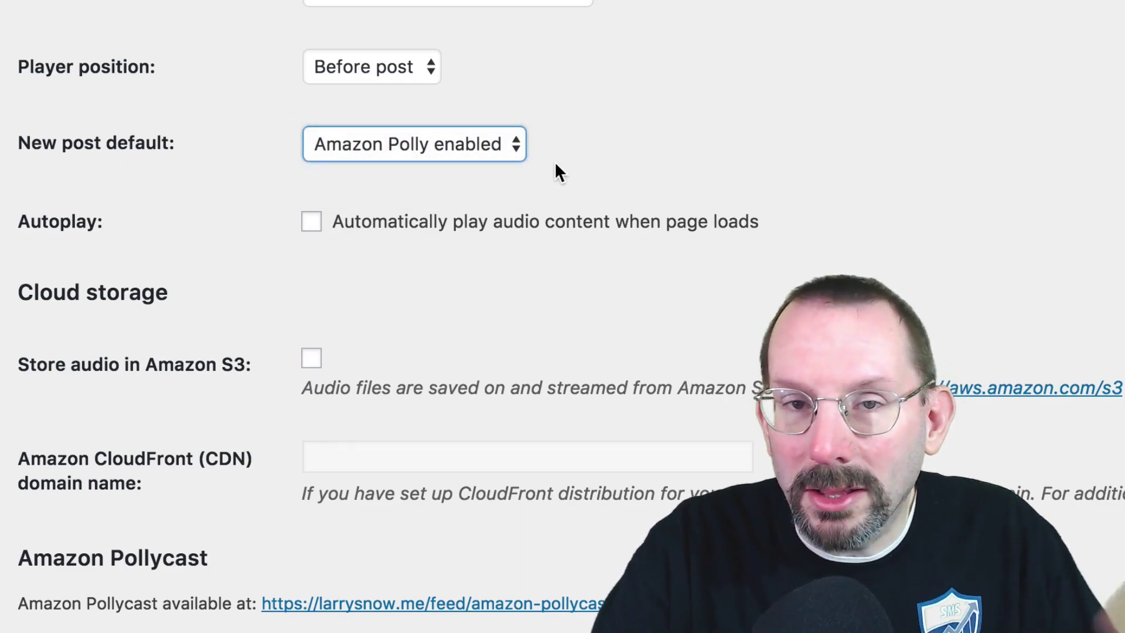
Review the autoplay, cloud storage and Amazon Pollycast settings, including the S3, CloudFront and iTunes fields
{"action": "scroll", "coordinate": [551, 160], "scroll_direction": "down", "scroll_amount": 2}
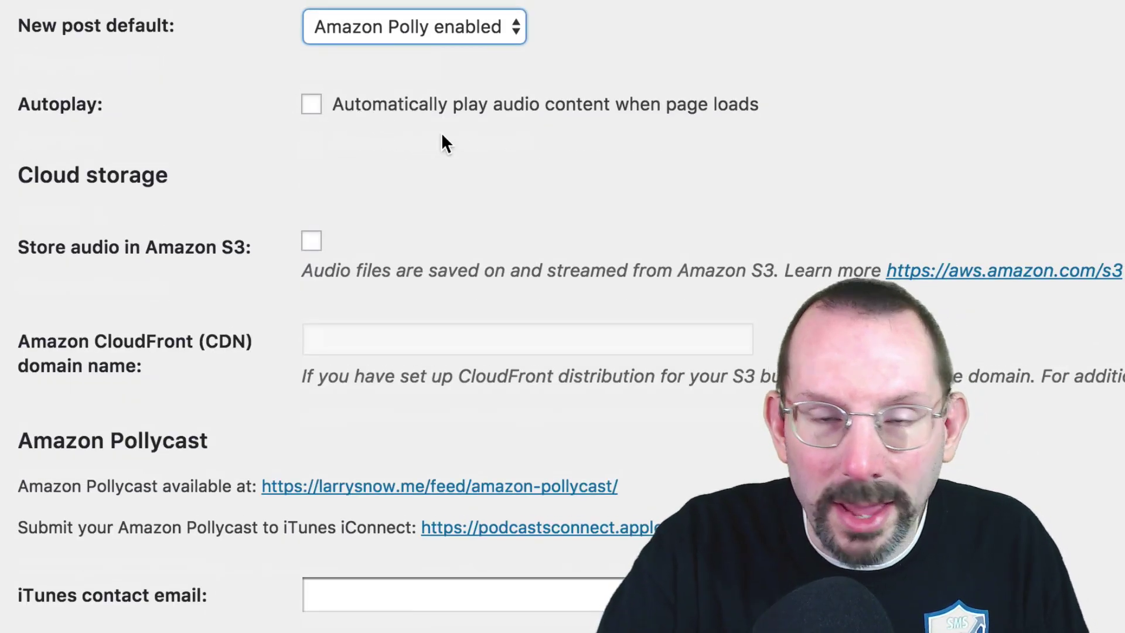
{"action": "scroll", "coordinate": [535, 152], "scroll_direction": "down", "scroll_amount": 2}
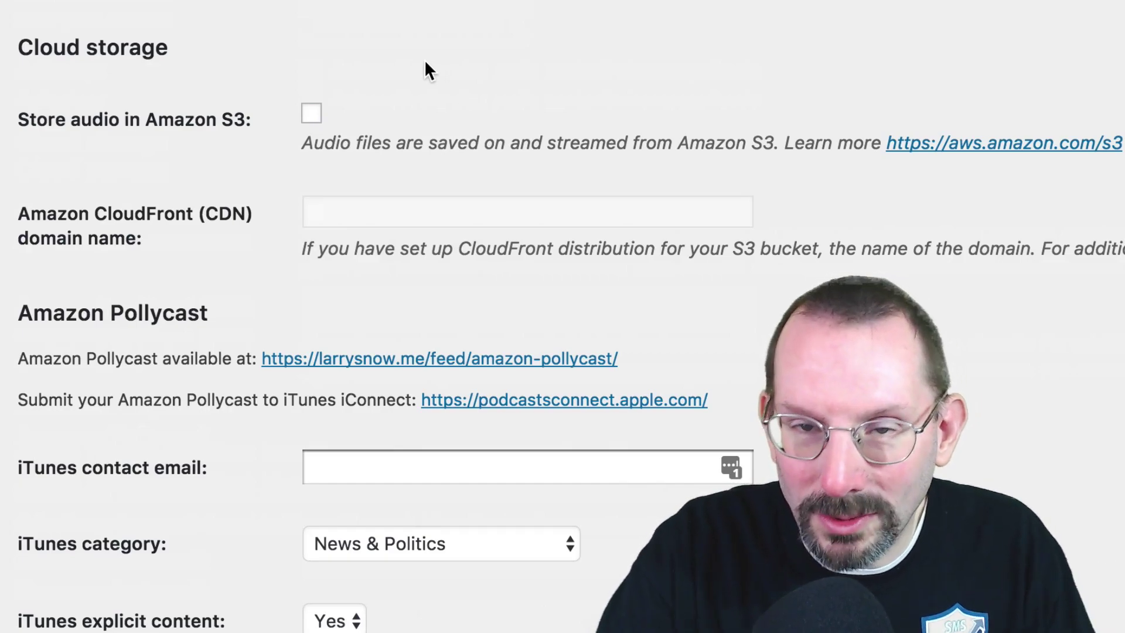
{"action": "scroll", "coordinate": [426, 63], "scroll_direction": "down", "scroll_amount": 1}
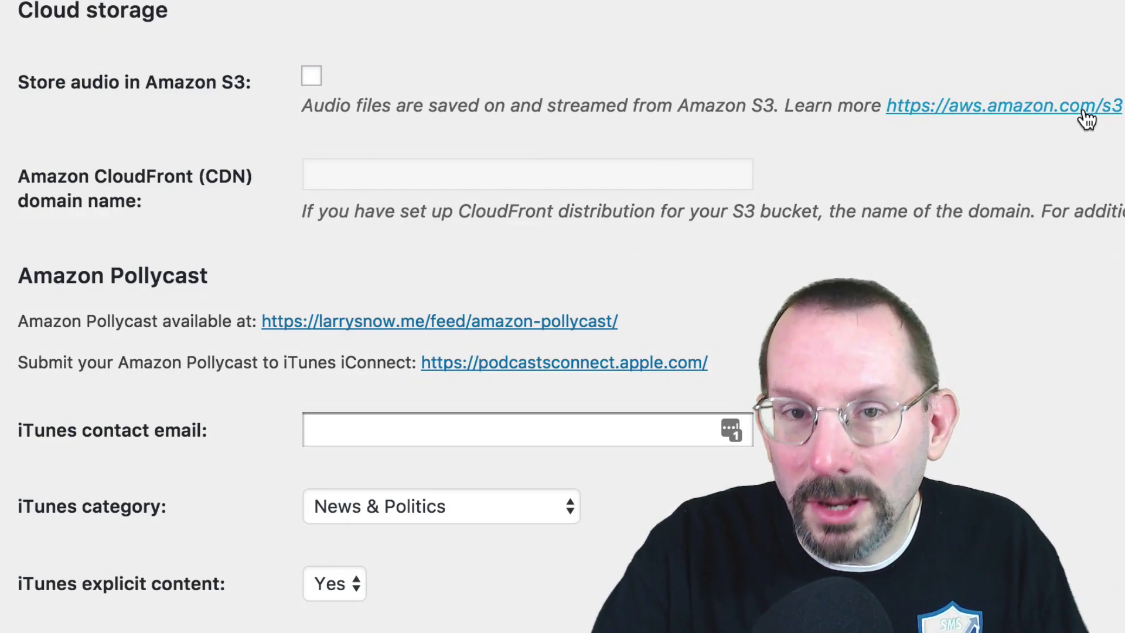
{"action": "scroll", "coordinate": [652, 131], "scroll_direction": "down", "scroll_amount": 1}
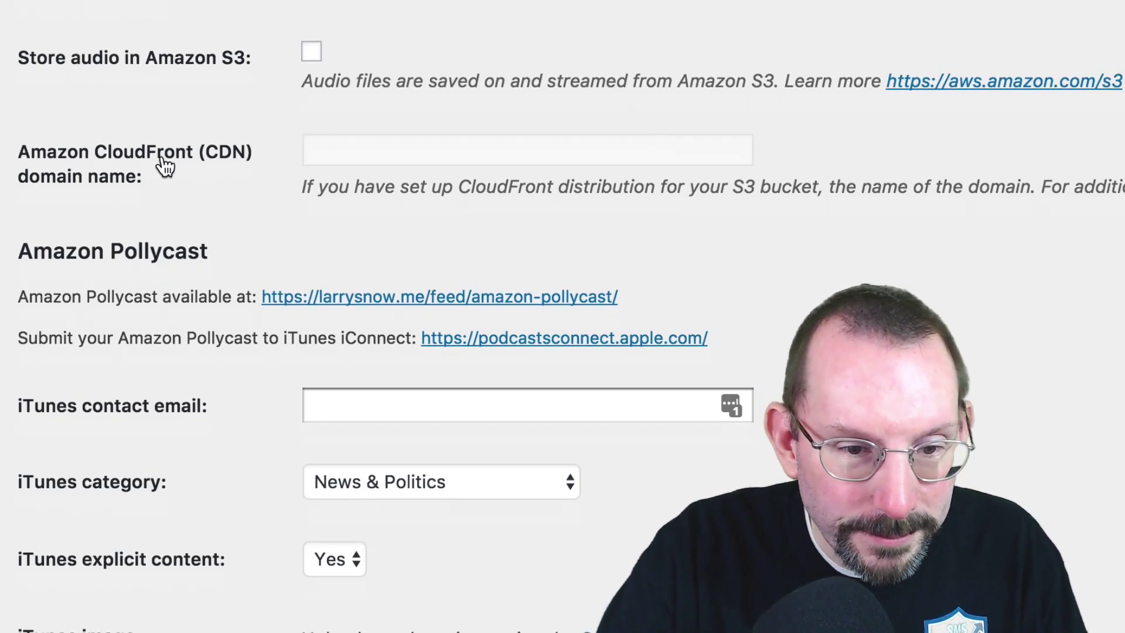
{"action": "scroll", "coordinate": [205, 211], "scroll_direction": "down", "scroll_amount": 4}
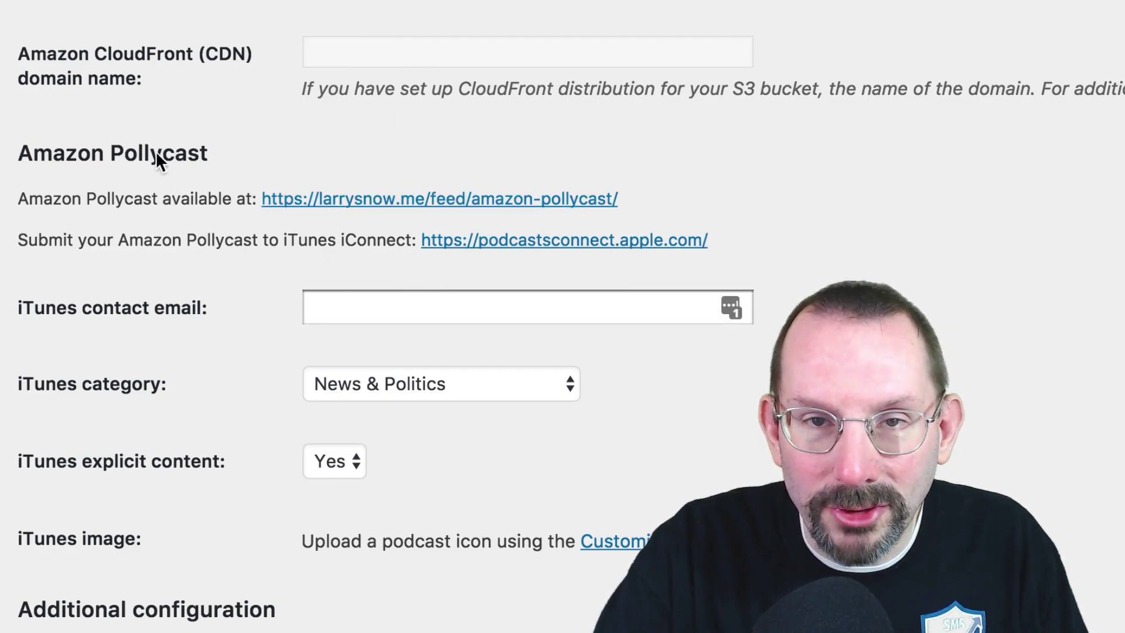
{"action": "scroll", "coordinate": [149, 261], "scroll_direction": "down", "scroll_amount": 2}
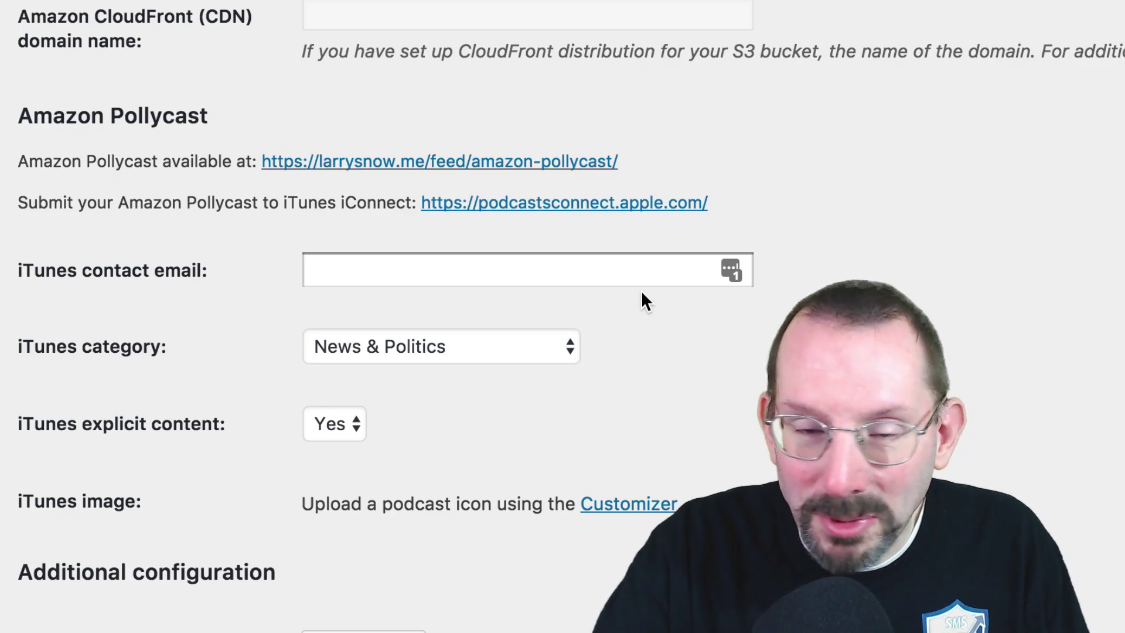
{"action": "scroll", "coordinate": [737, 336], "scroll_direction": "down", "scroll_amount": 1}
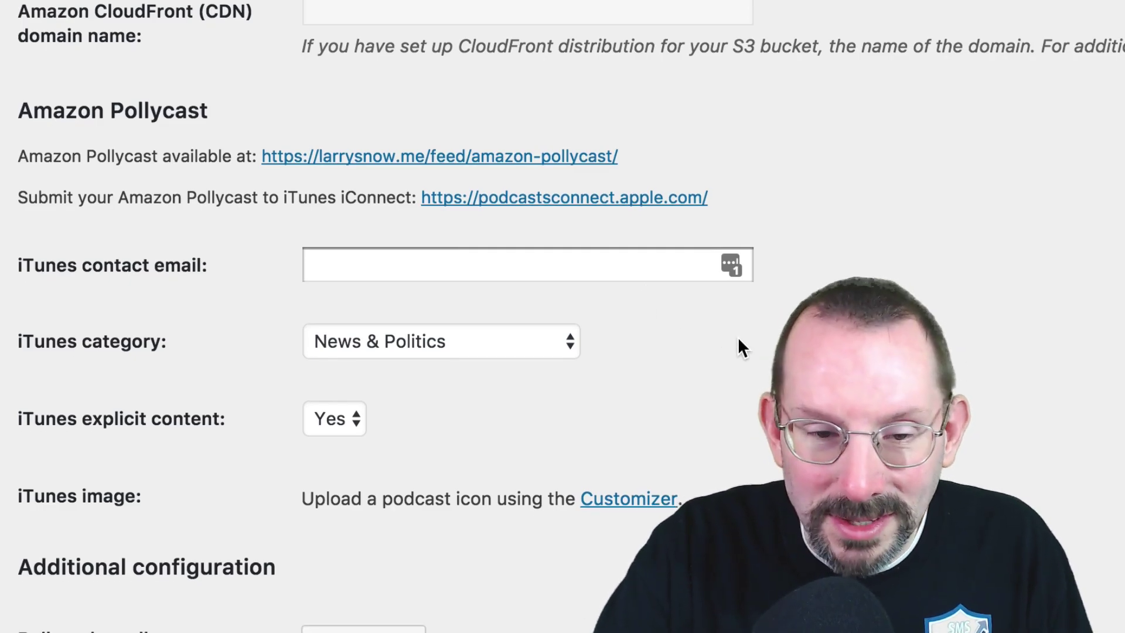
{"action": "scroll", "coordinate": [739, 340], "scroll_direction": "down", "scroll_amount": 3}
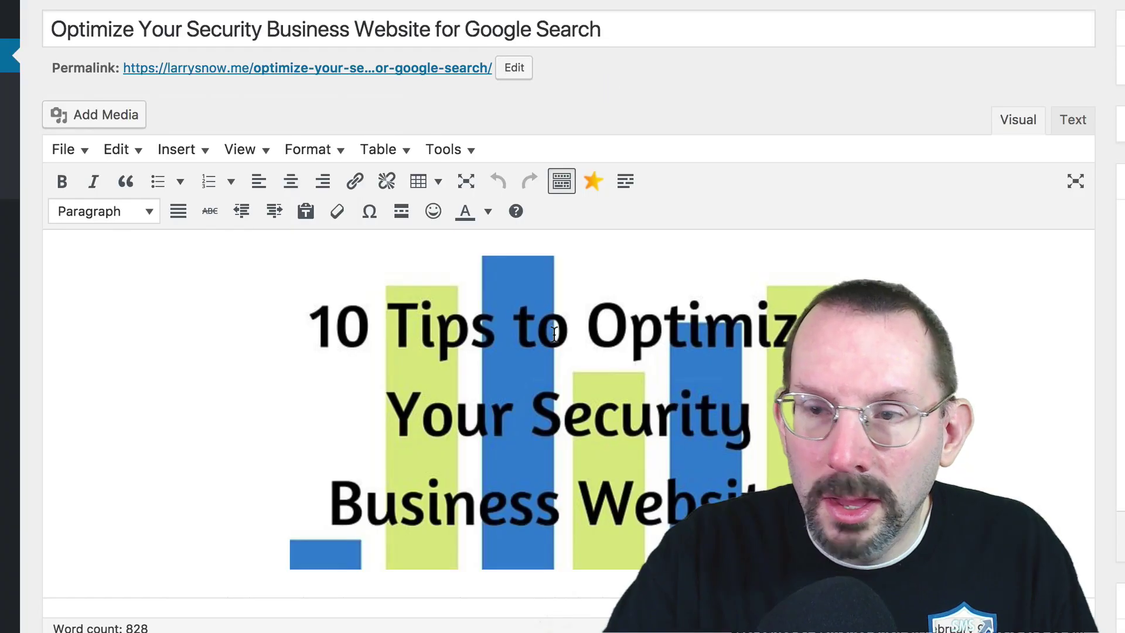
Look through the post "Optimize Your Security Business Website for Google Search" to its Enable Amazon Polly section and check the sample rate options
{"action": "scroll", "coordinate": [553, 334], "scroll_direction": "down", "scroll_amount": 4}
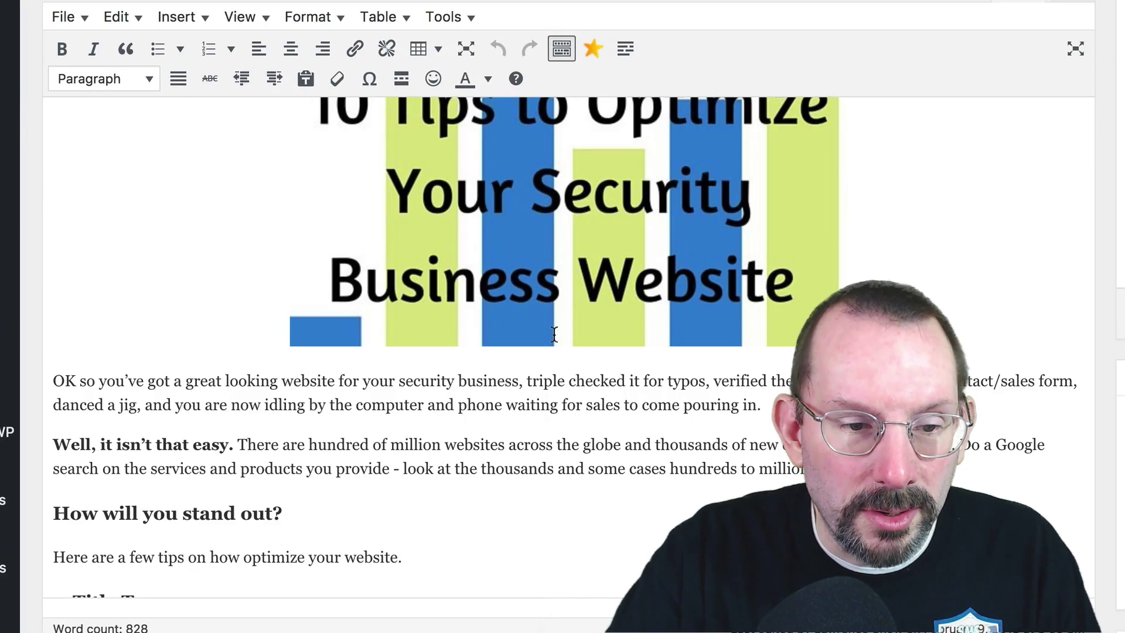
{"action": "scroll", "coordinate": [554, 334], "scroll_direction": "down", "scroll_amount": 10}
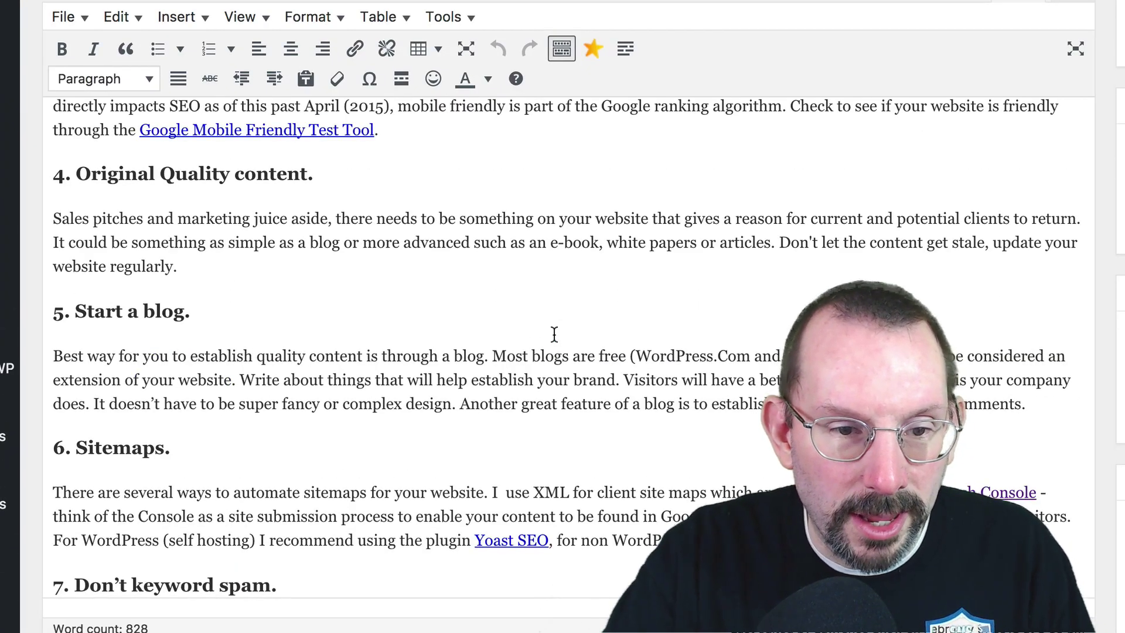
{"action": "scroll", "coordinate": [554, 334], "scroll_direction": "down", "scroll_amount": 8}
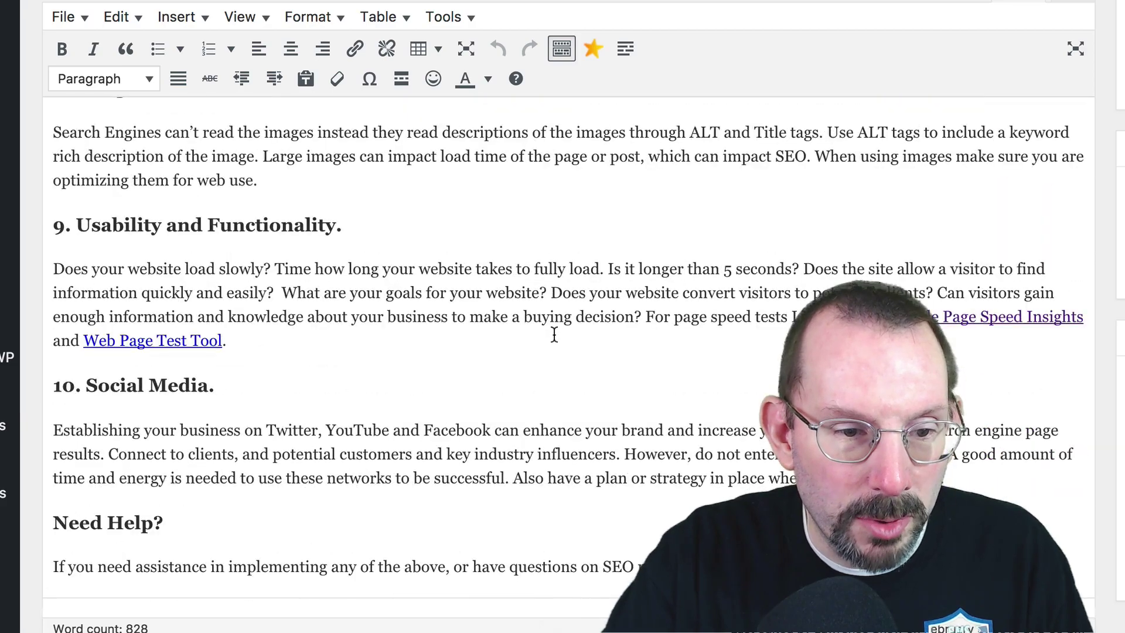
{"action": "scroll", "coordinate": [554, 334], "scroll_direction": "down", "scroll_amount": 8}
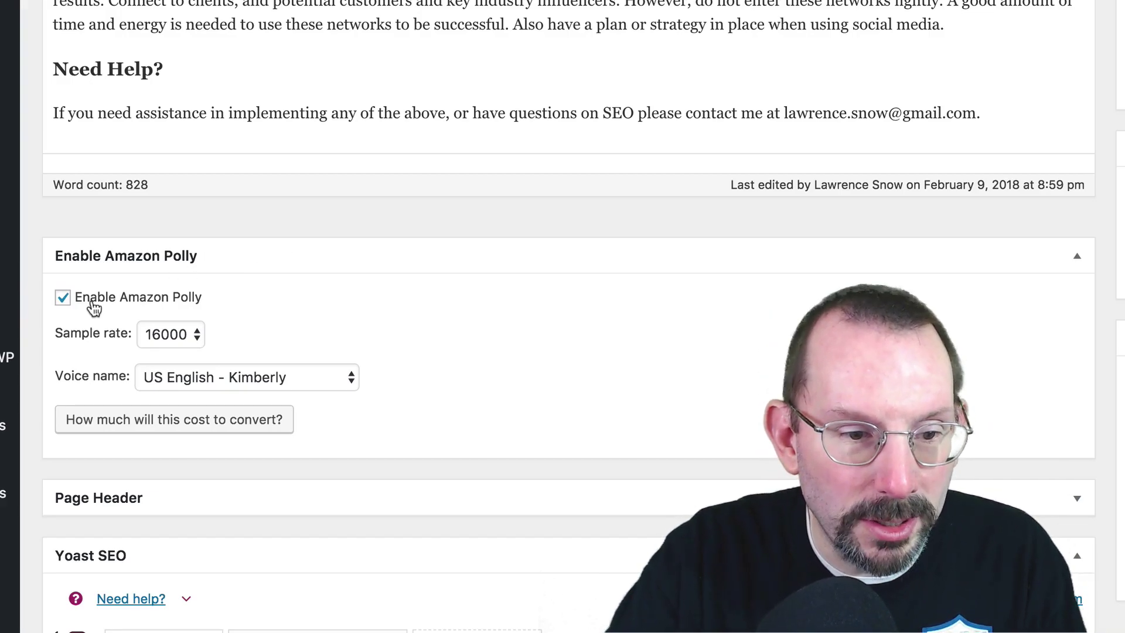
{"action": "scroll", "coordinate": [328, 323], "scroll_direction": "down", "scroll_amount": 2}
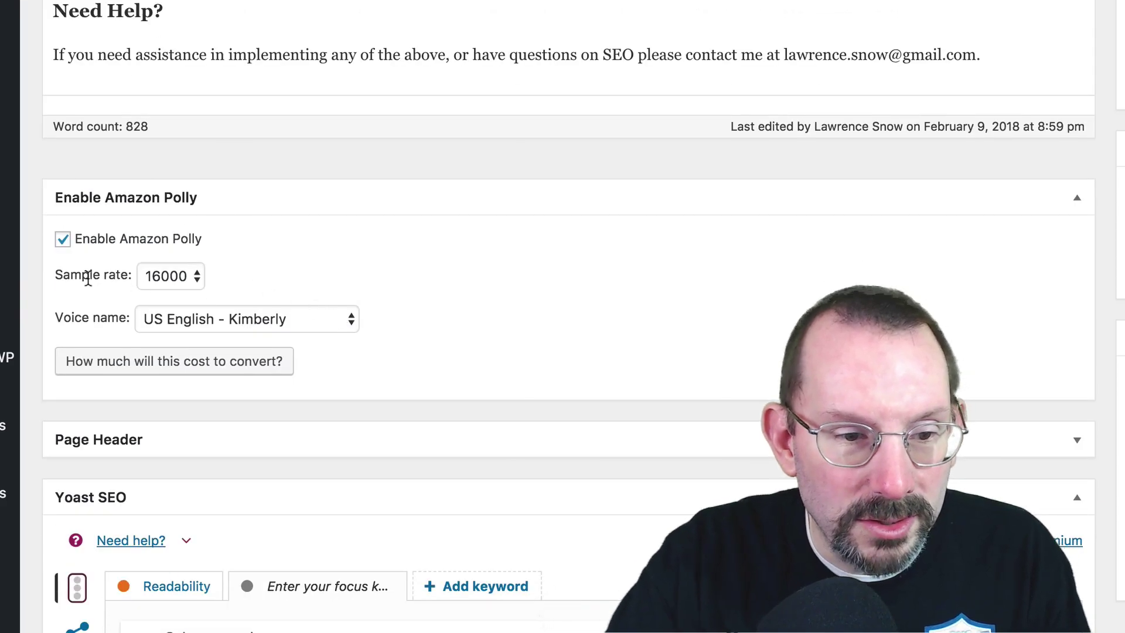
{"action": "left_click", "coordinate": [200, 277]}
{"action": "left_click", "coordinate": [300, 284]}
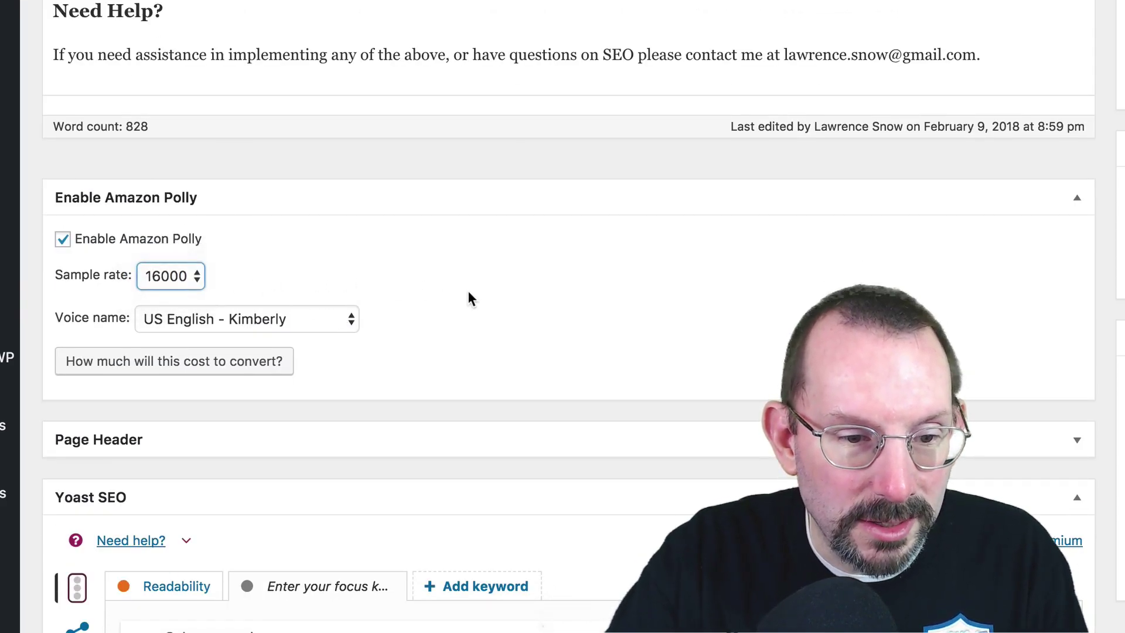
Set the post's Amazon Polly voice to British English - Brian and check the estimated conversion cost
{"action": "left_click", "coordinate": [342, 324]}
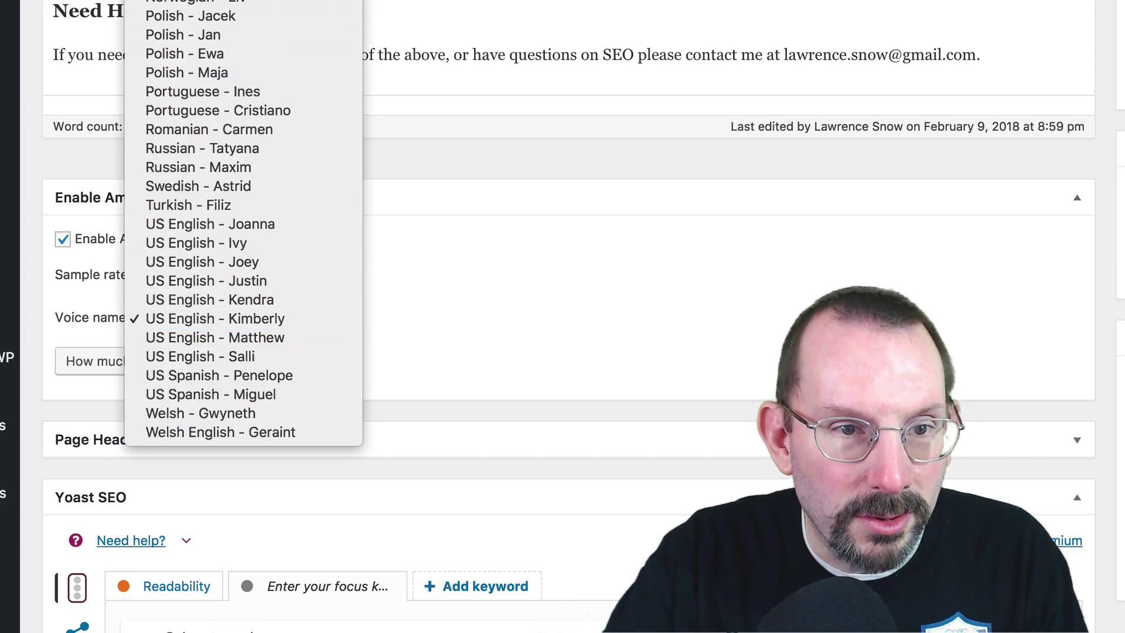
{"action": "scroll", "coordinate": [243, 293], "scroll_direction": "up", "scroll_amount": 5}
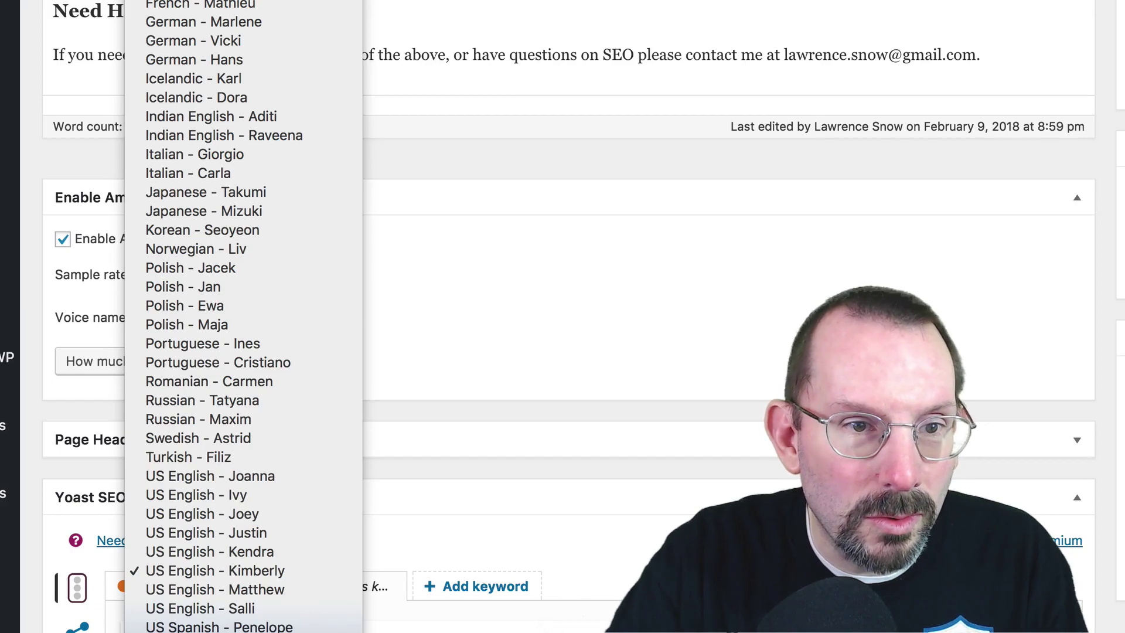
{"action": "key", "text": "Return"}
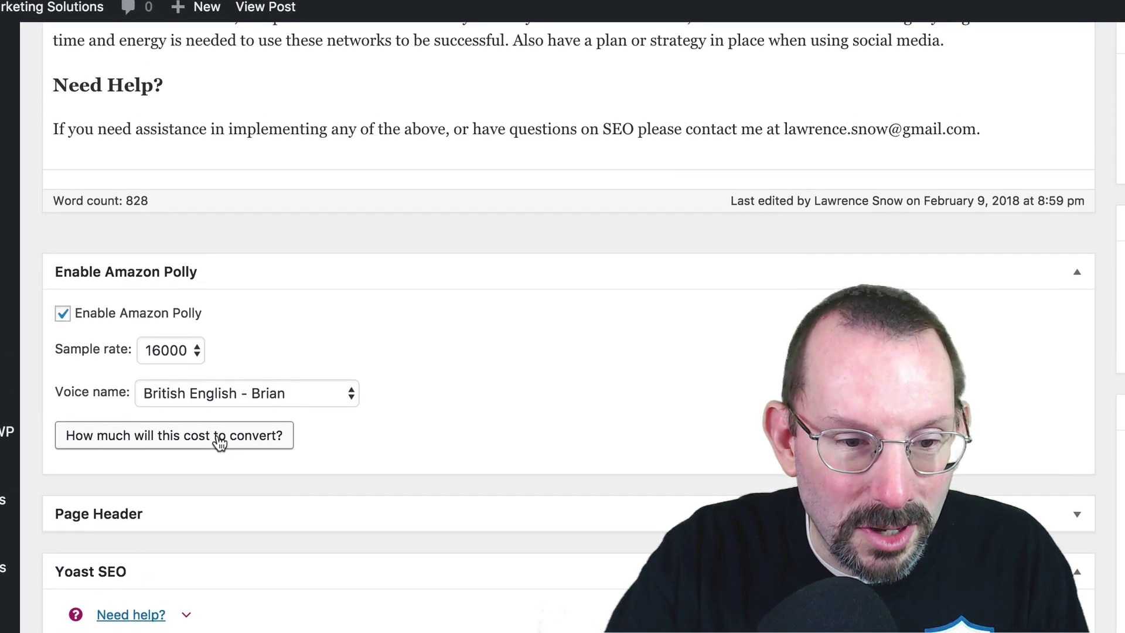
{"action": "left_click", "coordinate": [220, 443]}
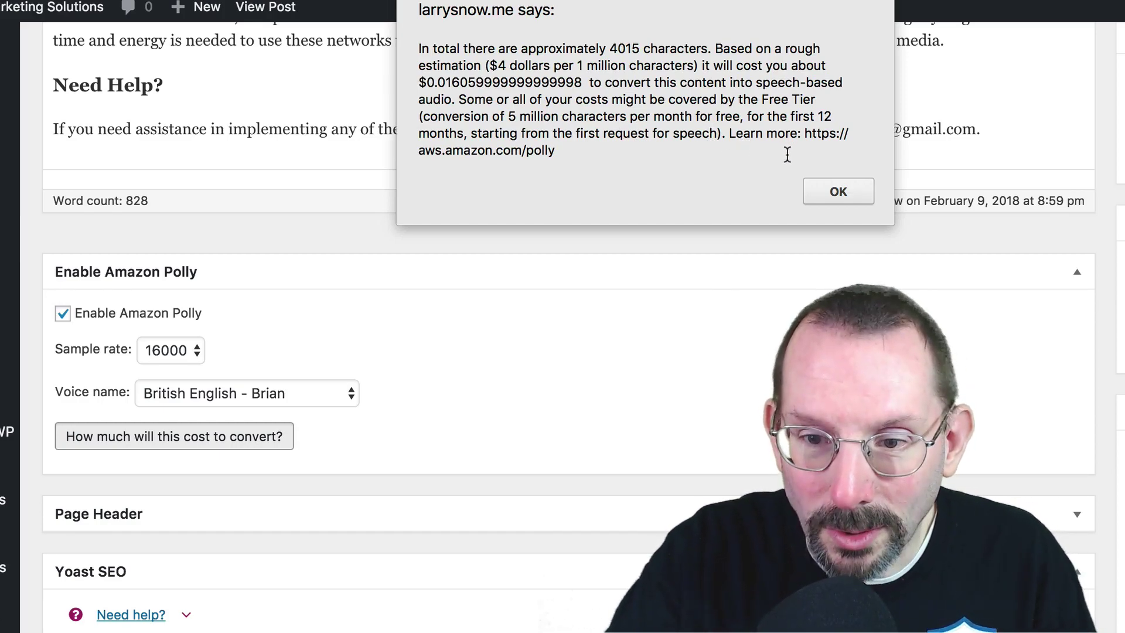
{"action": "left_click", "coordinate": [837, 191]}
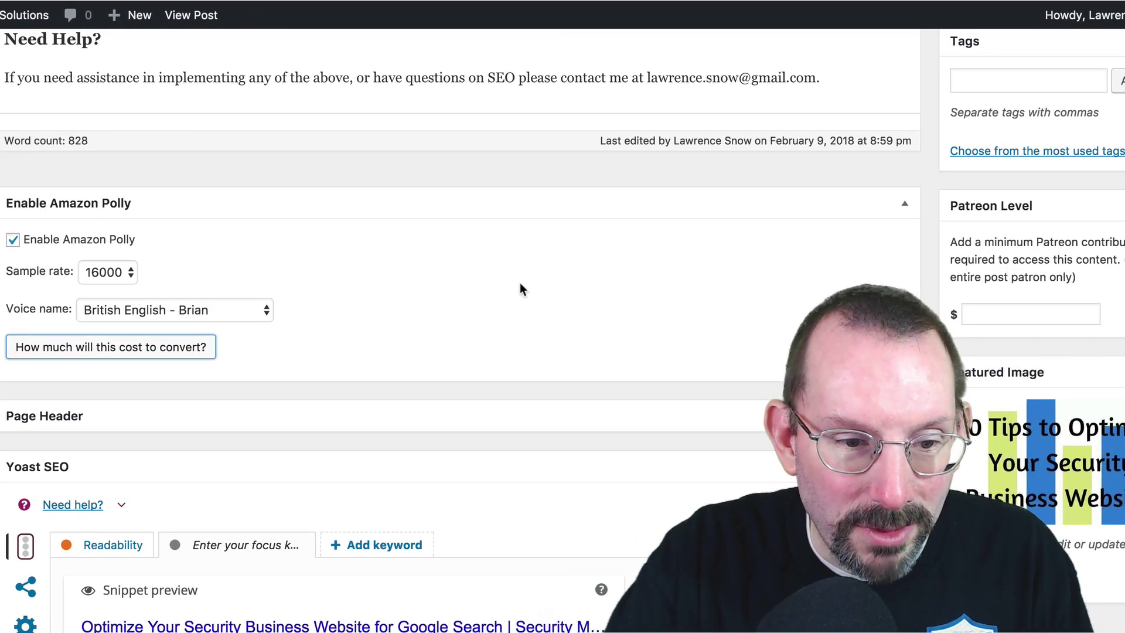
Open the updated post on the live site and look at the Amazon Polly audio player below its title
{"action": "scroll", "coordinate": [519, 289], "scroll_direction": "up", "scroll_amount": 10}
{"action": "scroll", "coordinate": [567, 284], "scroll_direction": "up", "scroll_amount": 10}
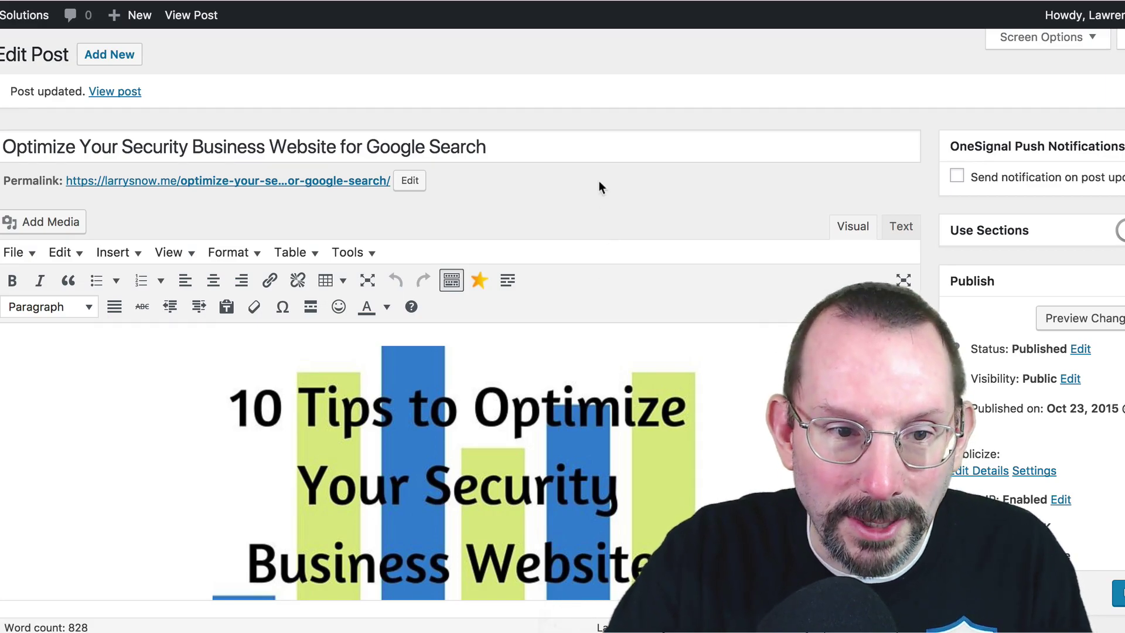
{"action": "left_click", "coordinate": [115, 92]}
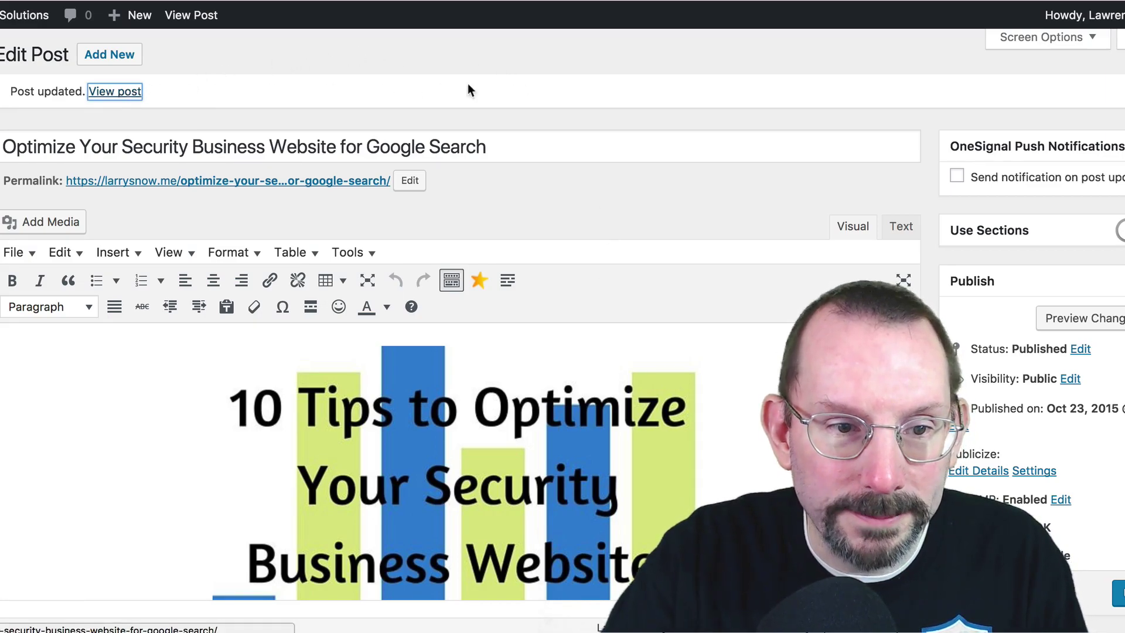
{"action": "scroll", "coordinate": [664, 350], "scroll_direction": "down", "scroll_amount": 5}
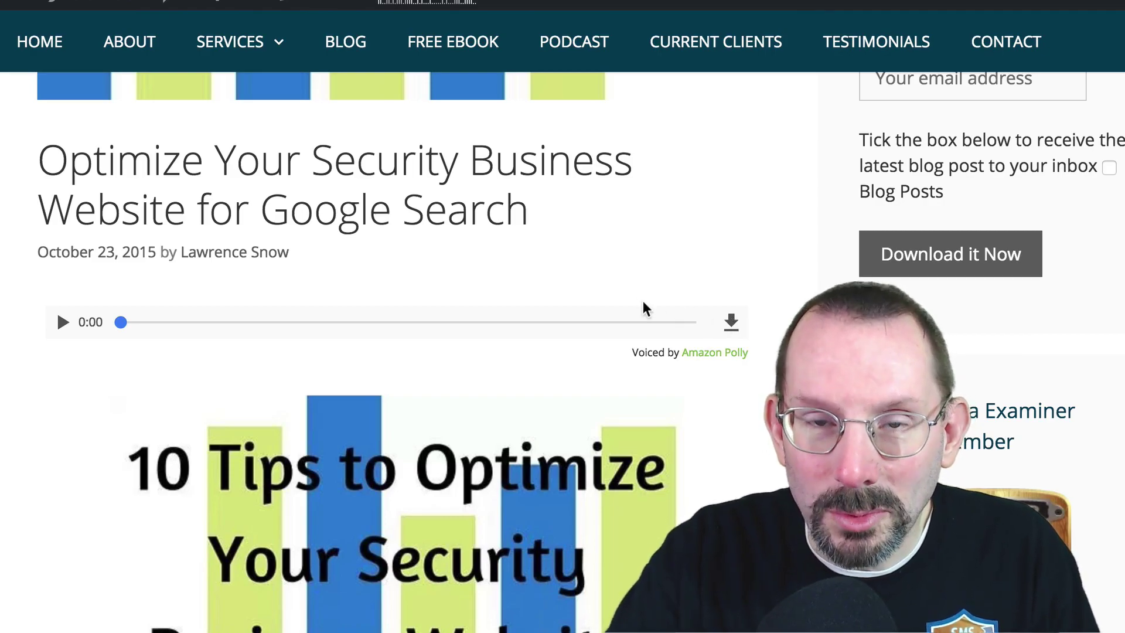
Play the post's Amazon Polly audio while following the article's opening paragraphs, and return to the audio player
{"action": "scroll", "coordinate": [635, 278], "scroll_direction": "down", "scroll_amount": 1}
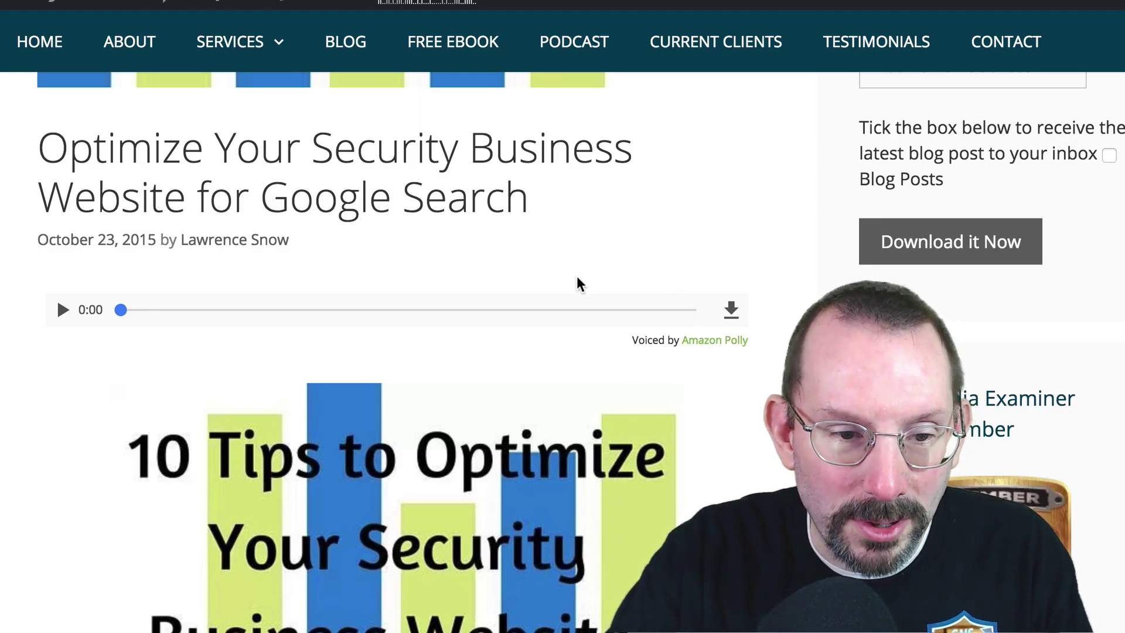
{"action": "scroll", "coordinate": [577, 278], "scroll_direction": "down", "scroll_amount": 1}
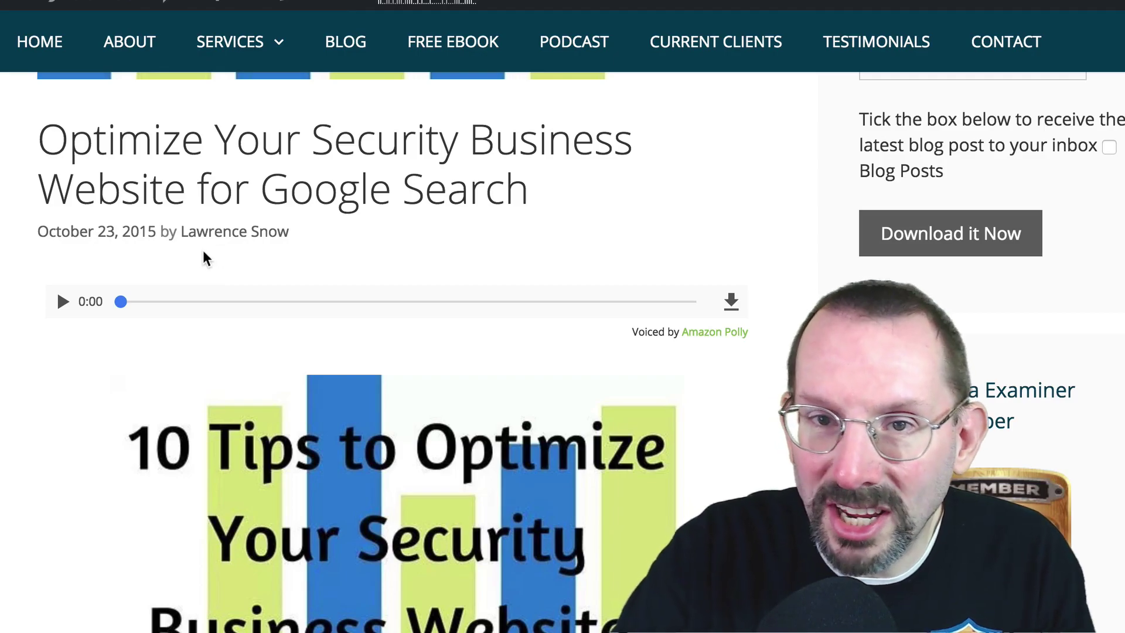
{"action": "left_click", "coordinate": [63, 301]}
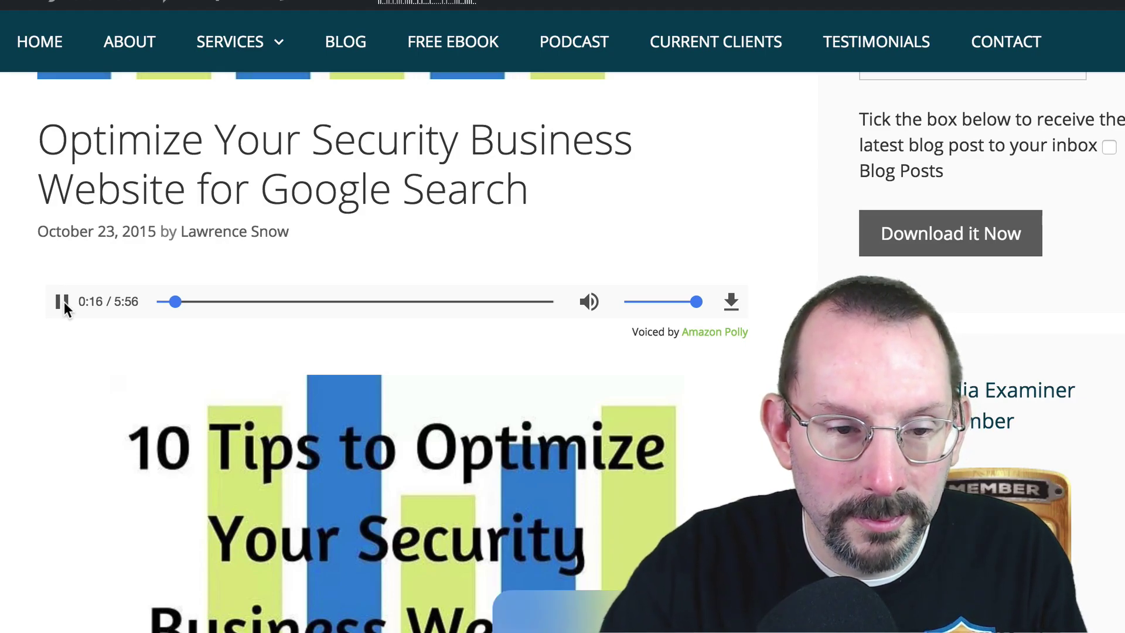
{"action": "scroll", "coordinate": [15, 381], "scroll_direction": "down", "scroll_amount": 5}
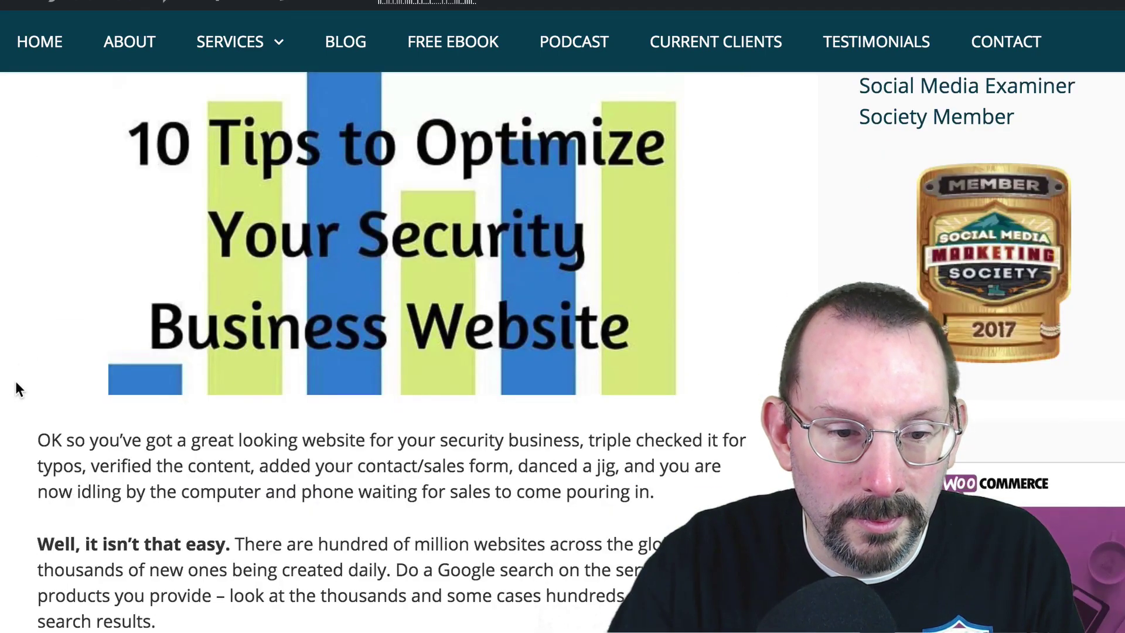
{"action": "scroll", "coordinate": [18, 388], "scroll_direction": "down", "scroll_amount": 1}
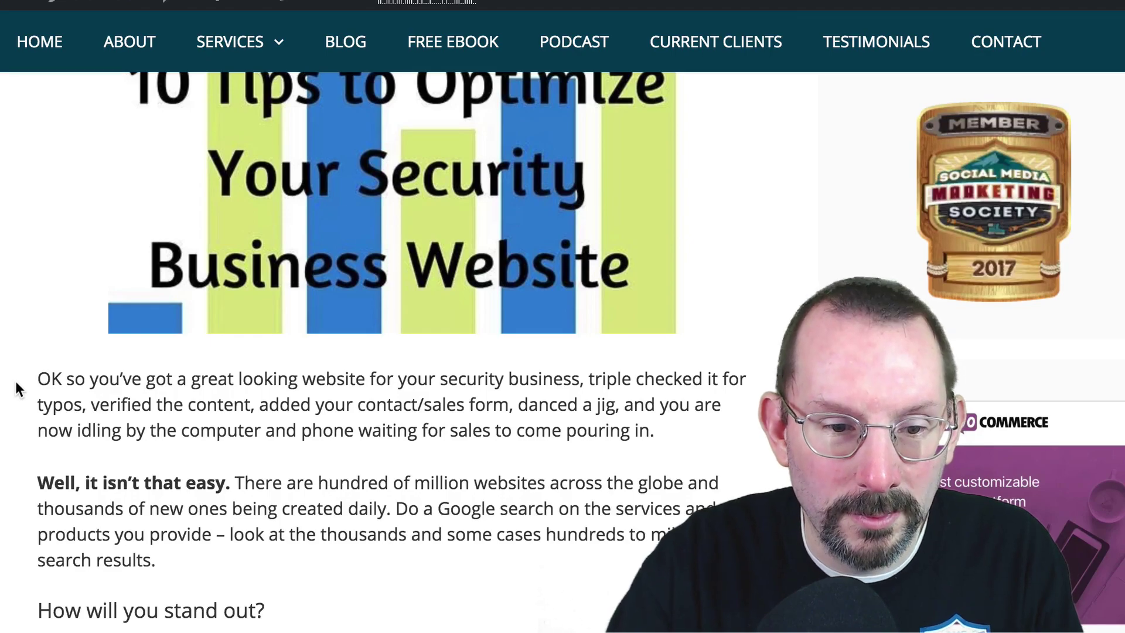
{"action": "scroll", "coordinate": [16, 381], "scroll_direction": "up", "scroll_amount": 4}
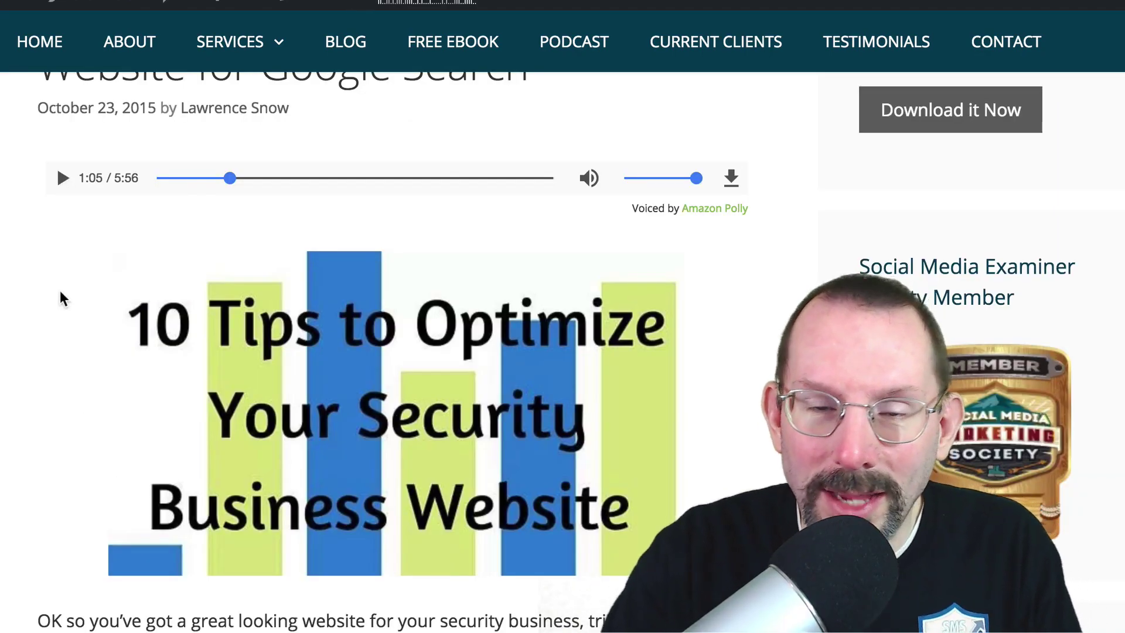
Look through the post's written text from the introduction to the Title Tag and Description tips
{"action": "scroll", "coordinate": [60, 290], "scroll_direction": "down", "scroll_amount": 1}
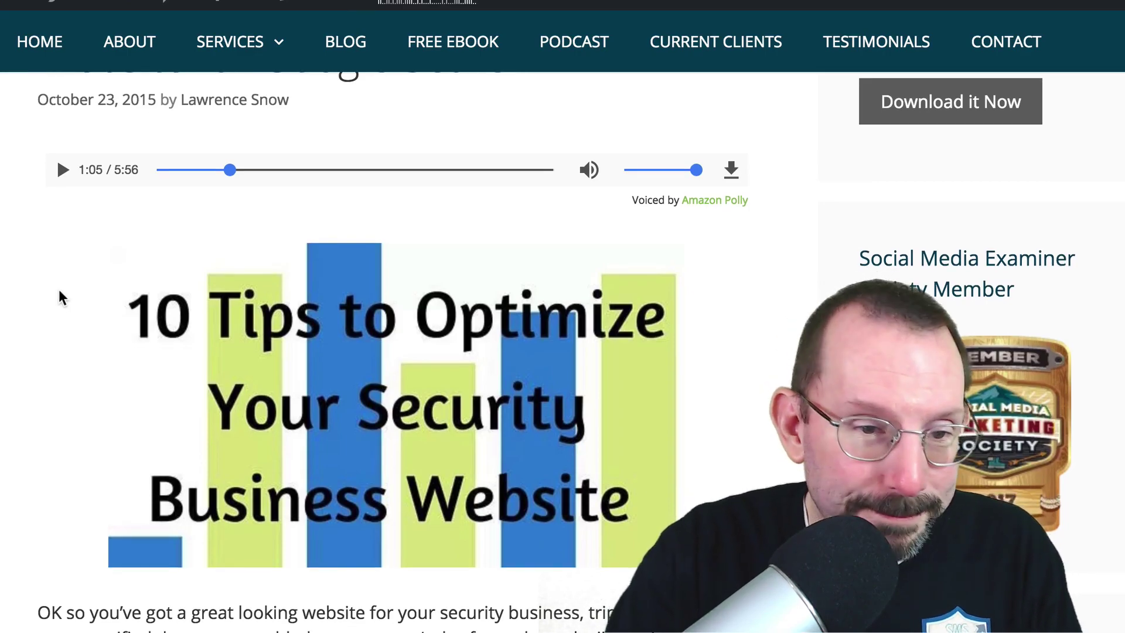
{"action": "scroll", "coordinate": [58, 289], "scroll_direction": "down", "scroll_amount": 5}
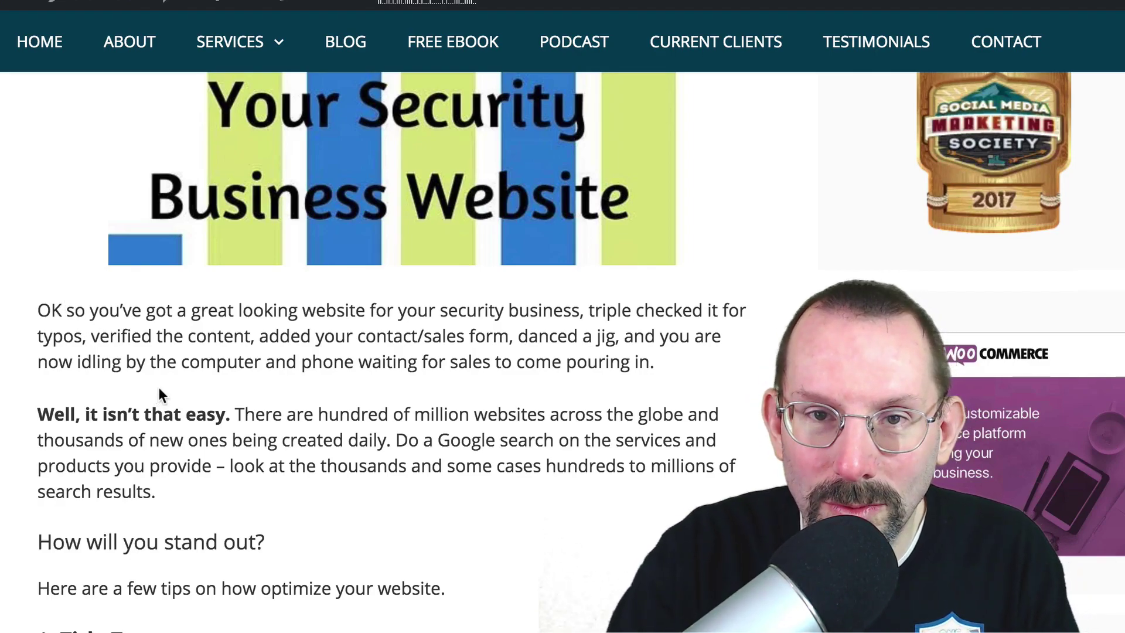
{"action": "scroll", "coordinate": [160, 388], "scroll_direction": "down", "scroll_amount": 1}
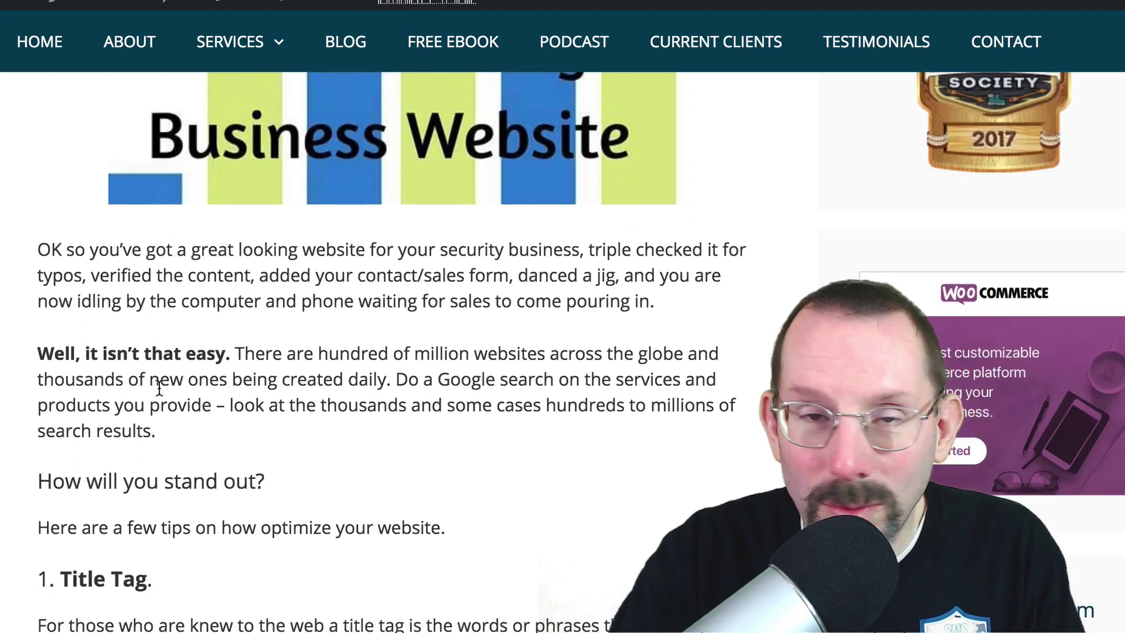
{"action": "scroll", "coordinate": [159, 388], "scroll_direction": "down", "scroll_amount": 4}
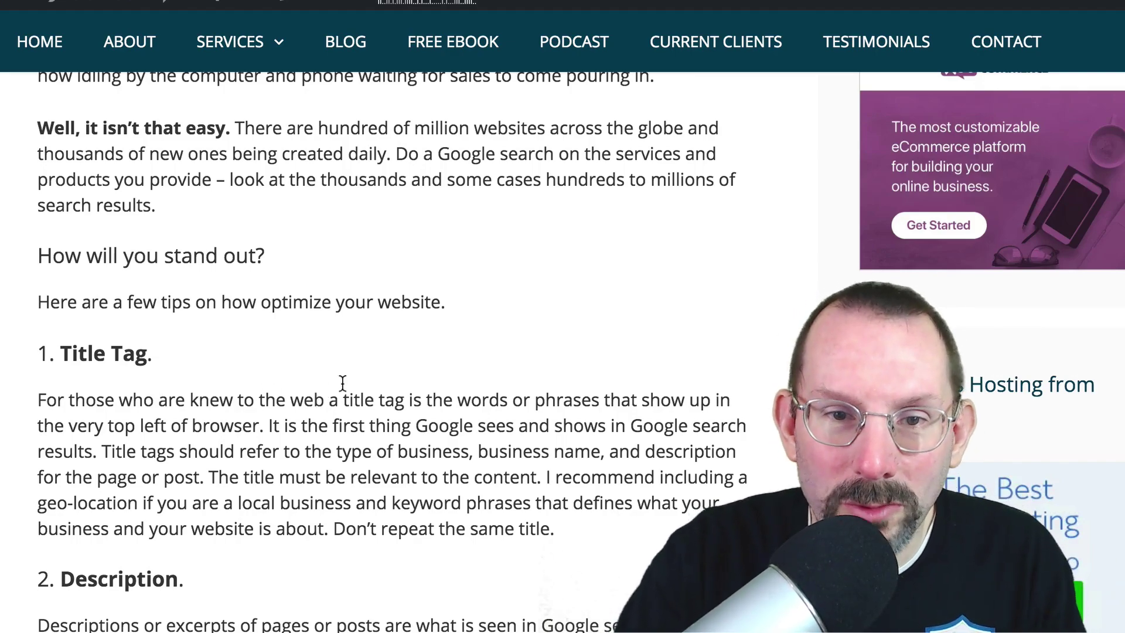
{"action": "scroll", "coordinate": [431, 321], "scroll_direction": "down", "scroll_amount": 1}
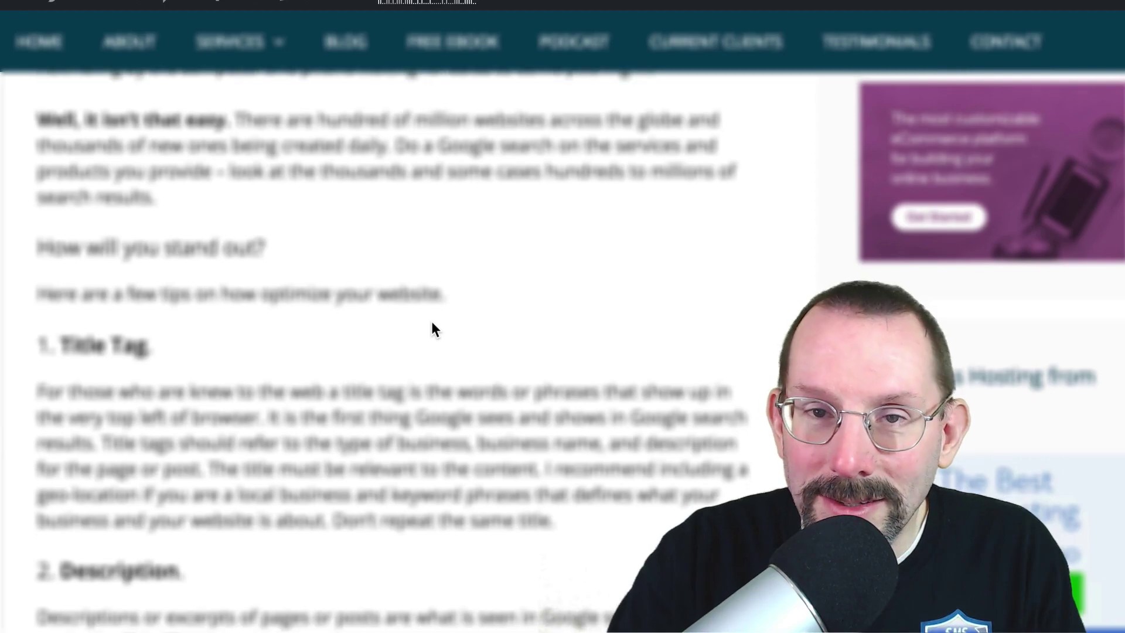